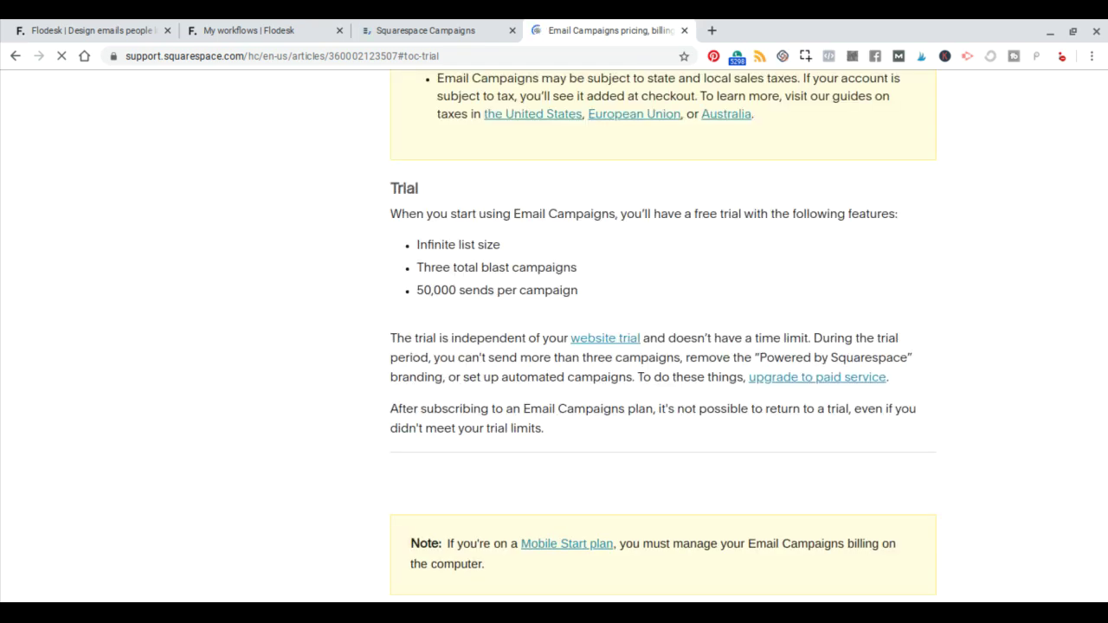
# - Scroll through the Help Center's Plans and pricing table to compare monthly and annual Email Campaigns prices
pyautogui.scroll(5, 506, 242)
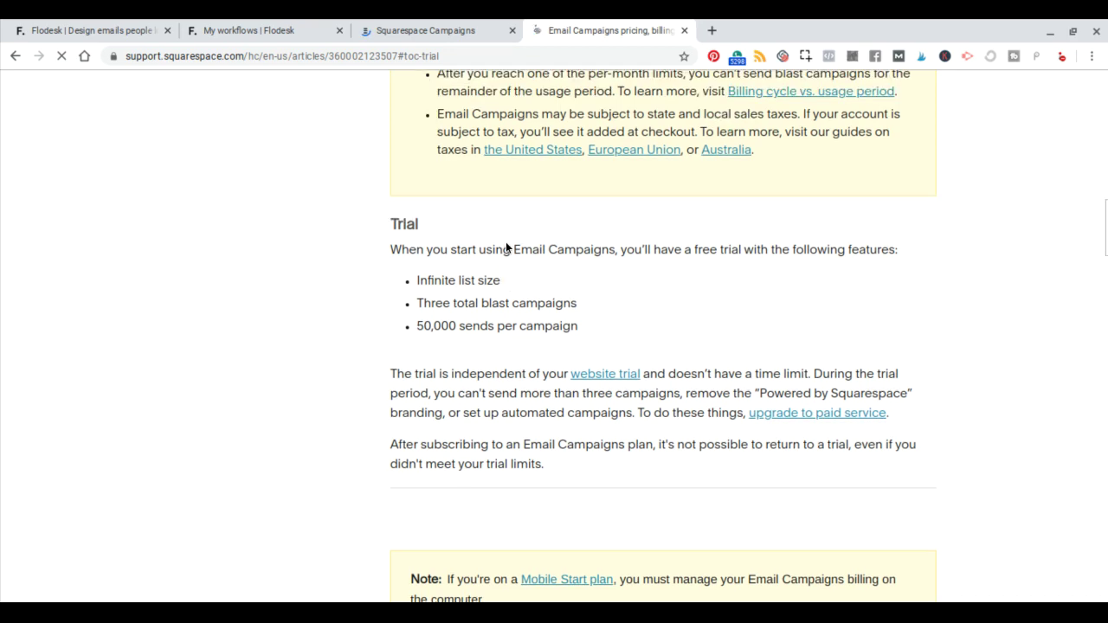
pyautogui.scroll(9, 507, 247)
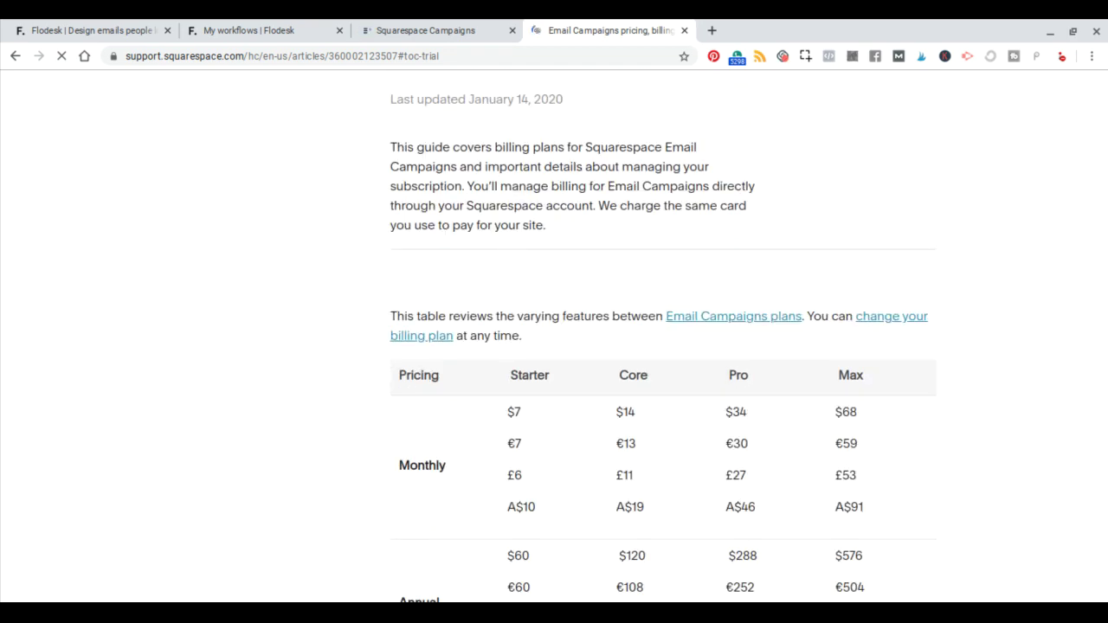
pyautogui.scroll(-3, 509, 277)
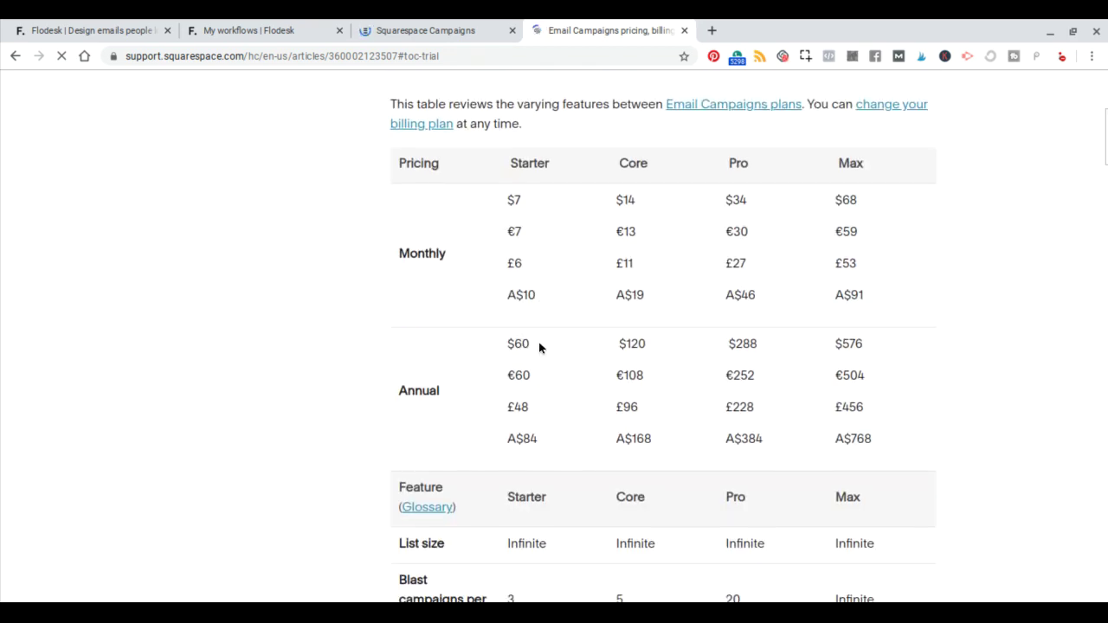
pyautogui.scroll(1, 540, 347)
pyautogui.scroll(1, 540, 347)
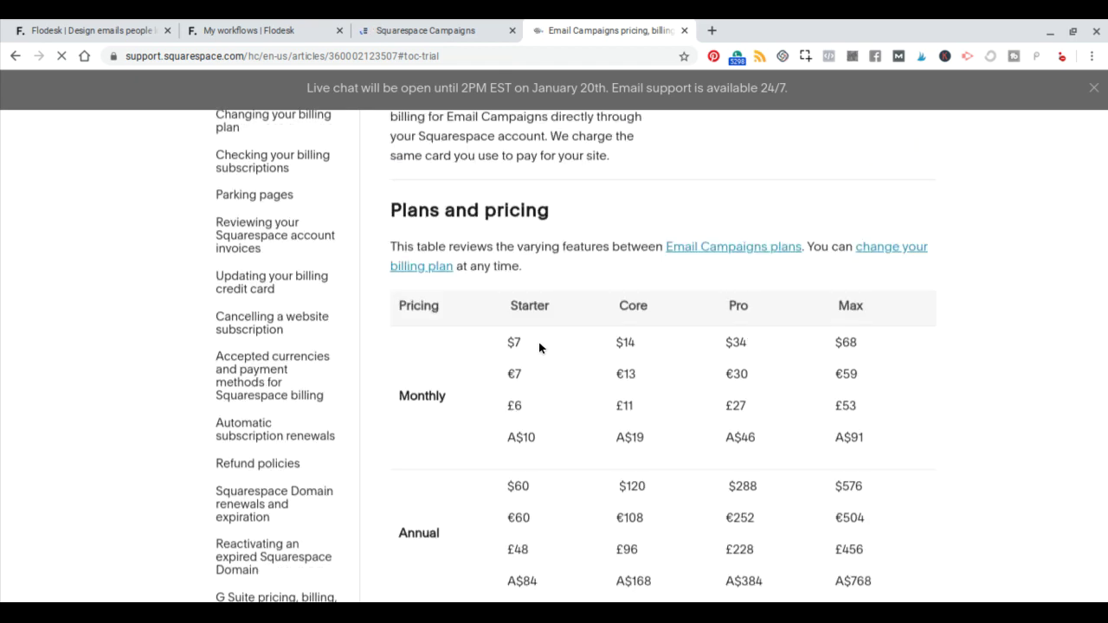
pyautogui.scroll(-1, 540, 347)
pyautogui.scroll(2, 539, 347)
pyautogui.scroll(-2, 539, 347)
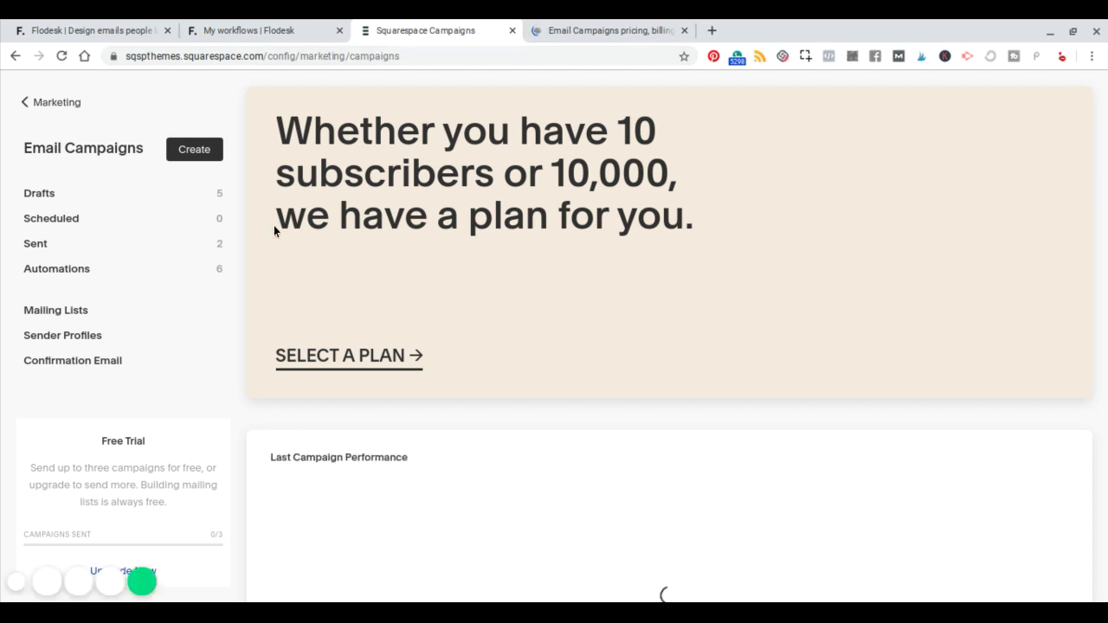
# - Open plan selection and show monthly pricing: $7, $14, $34 and $68 per month
pyautogui.click(317, 365)
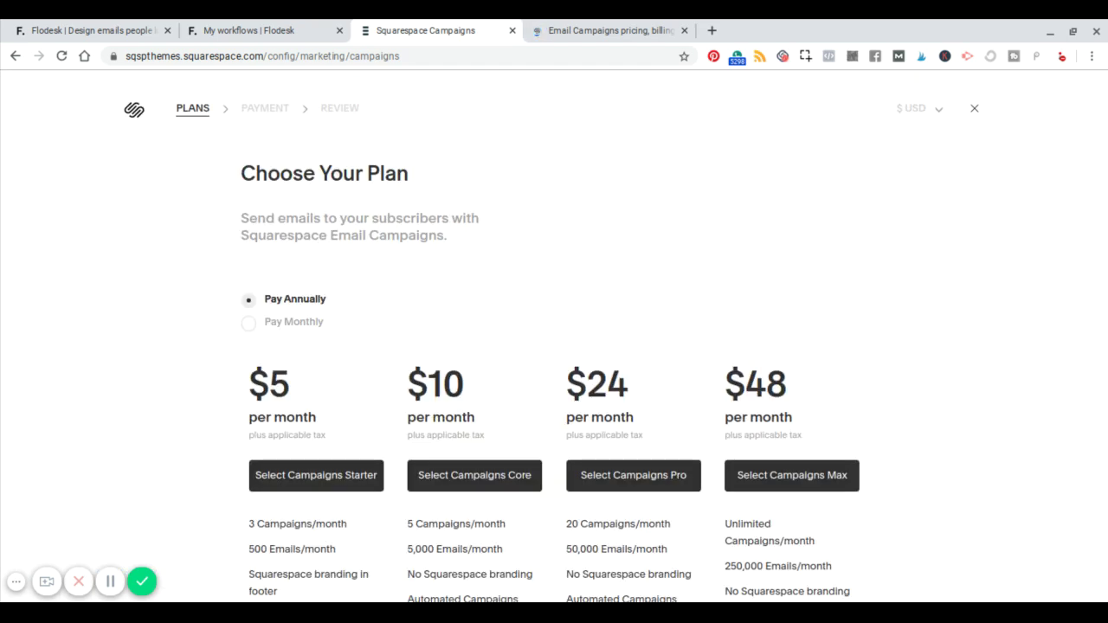
pyautogui.click(293, 308)
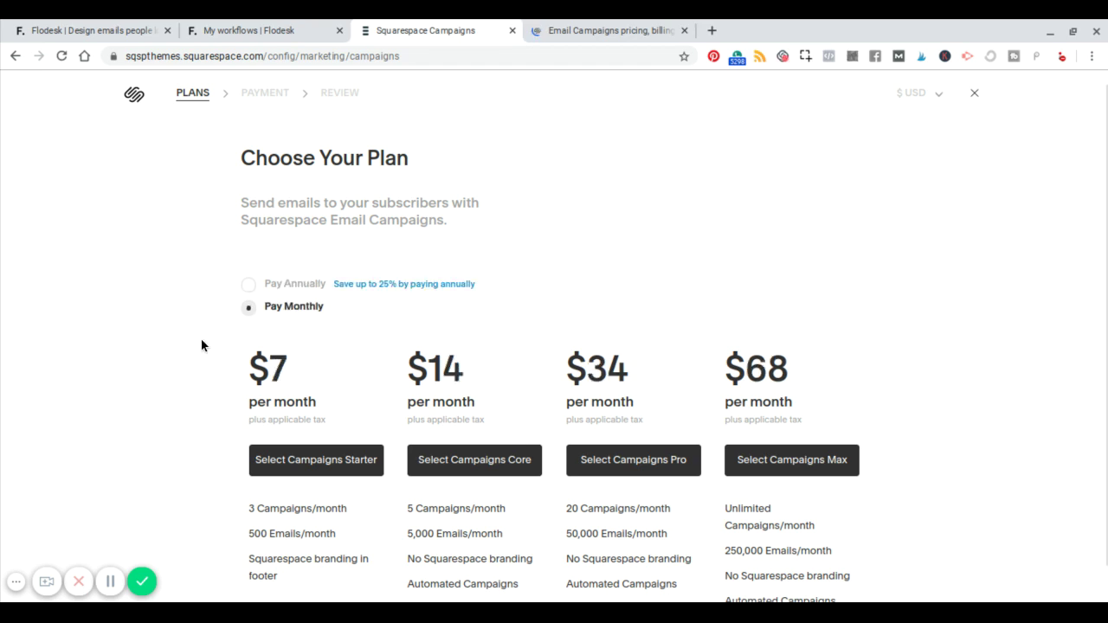
pyautogui.scroll(-1, 156, 399)
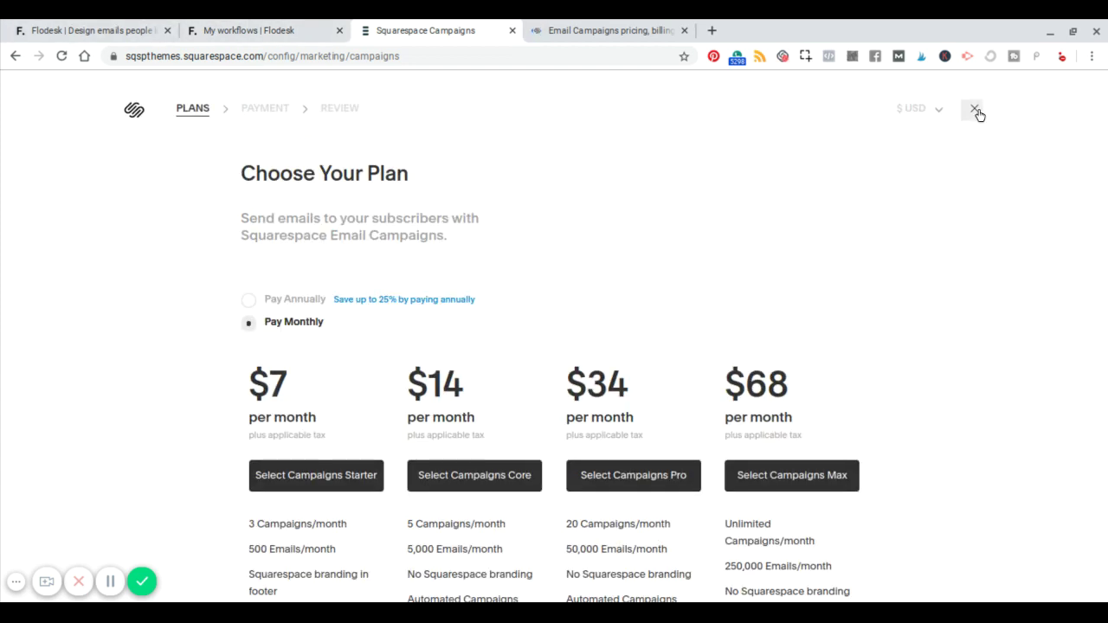
# - Close the plan checkout and start a new Blast email campaign
pyautogui.click(976, 110)
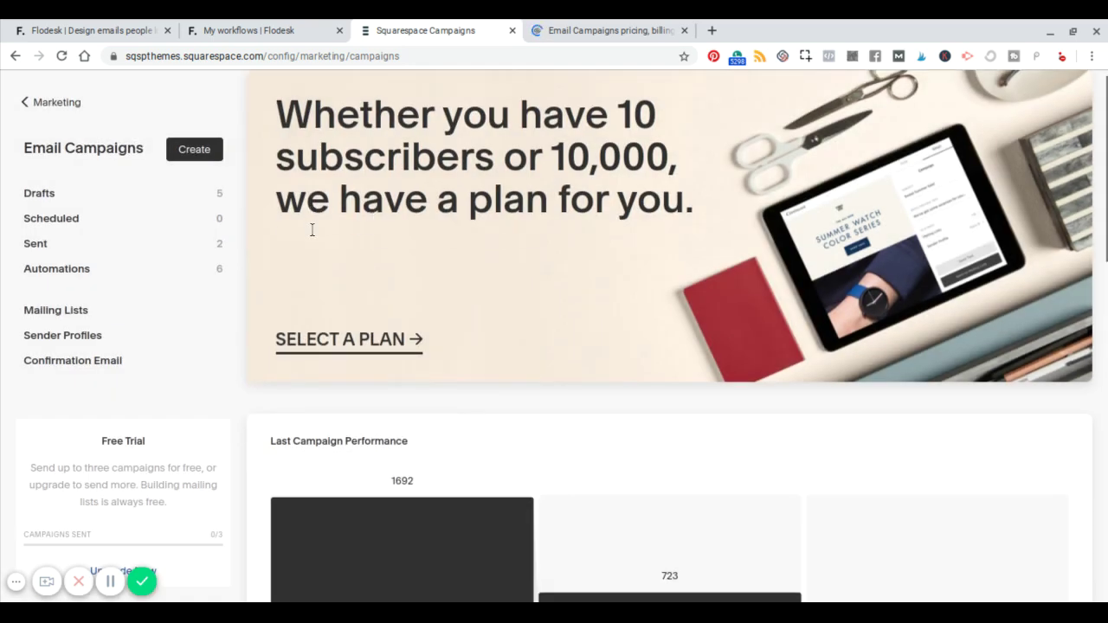
pyautogui.click(187, 152)
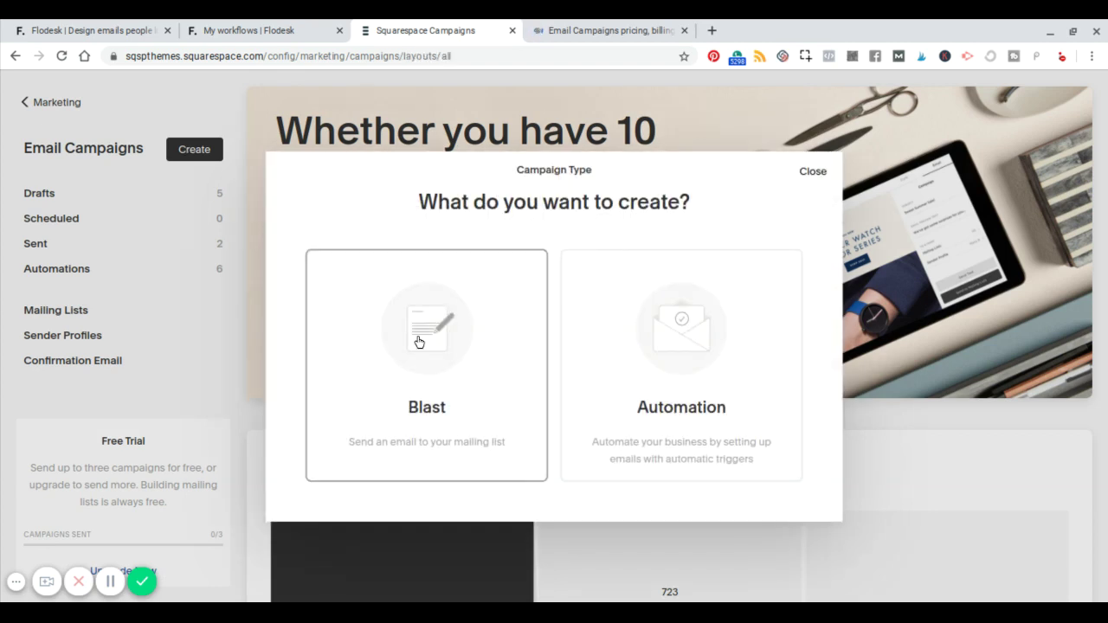
pyautogui.click(418, 342)
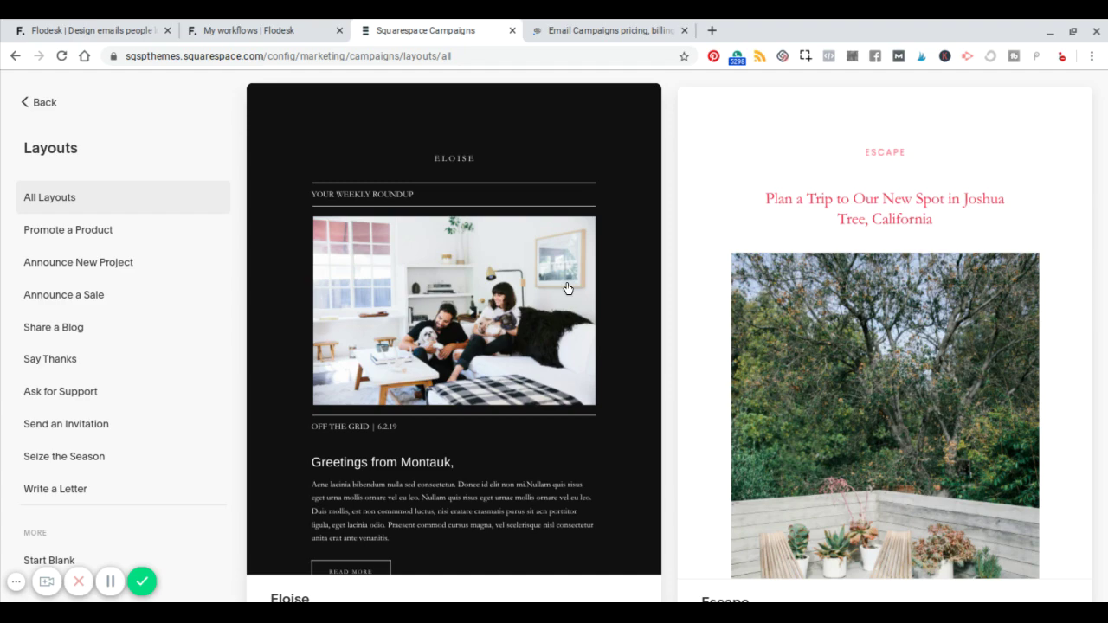
# - Filter the layouts gallery to Share a Blog templates such as Francesca and Eloise
pyautogui.scroll(-1, 567, 289)
pyautogui.scroll(1, 564, 287)
pyautogui.scroll(-2, 635, 322)
pyautogui.scroll(2, 633, 319)
pyautogui.scroll(-5, 933, 294)
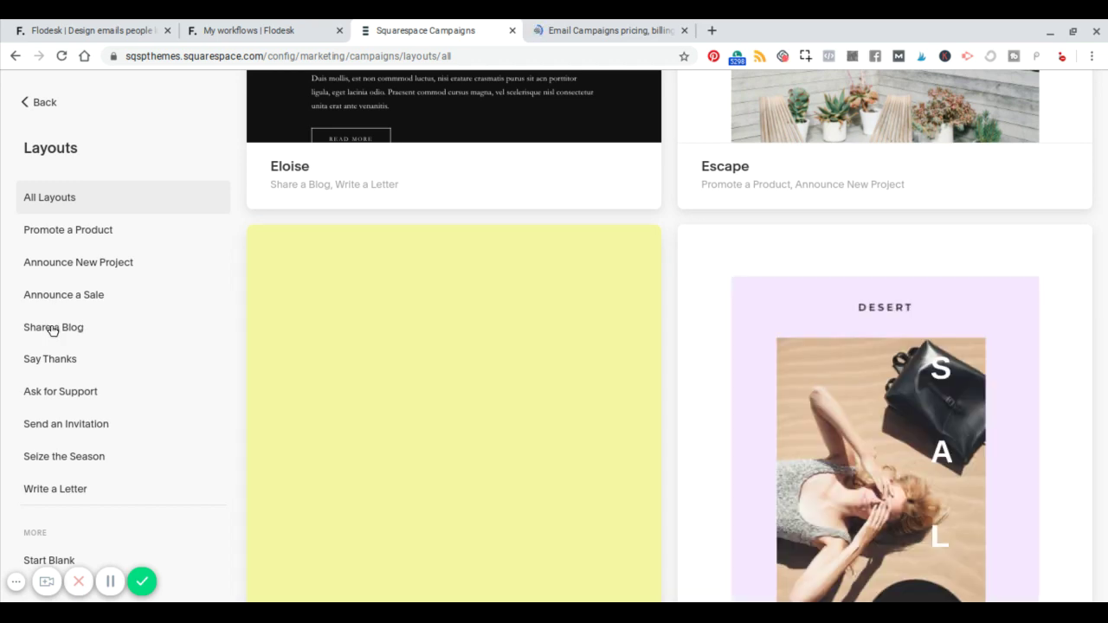
pyautogui.click(52, 329)
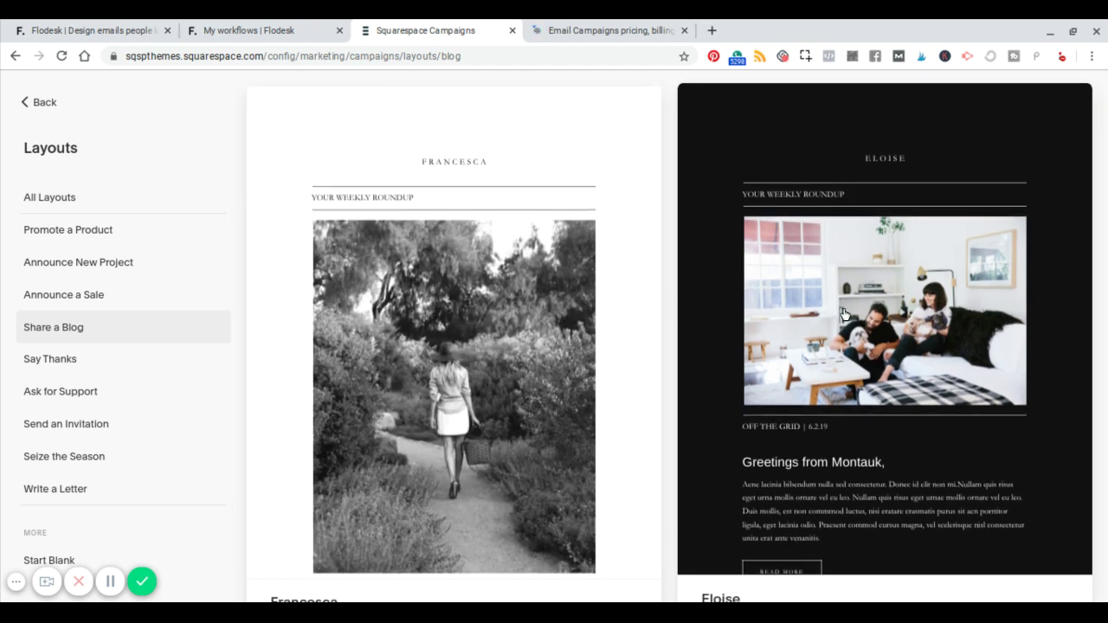
# - Preview the Francesca weekly roundup layout and use it for the new blast
pyautogui.scroll(-3, 559, 317)
pyautogui.scroll(3, 561, 320)
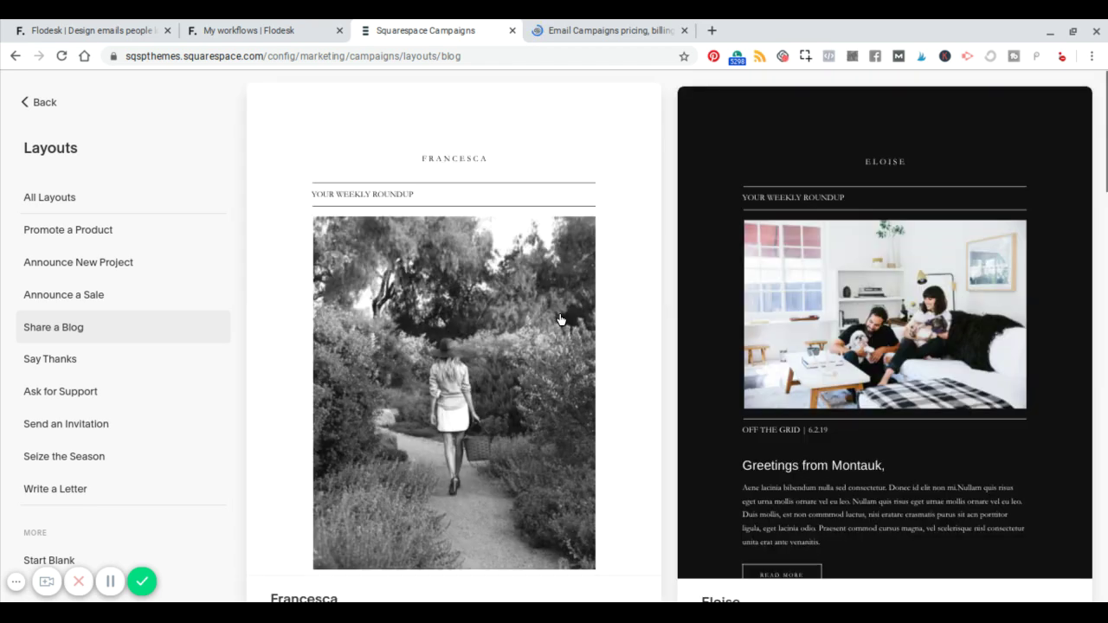
pyautogui.scroll(-1, 678, 329)
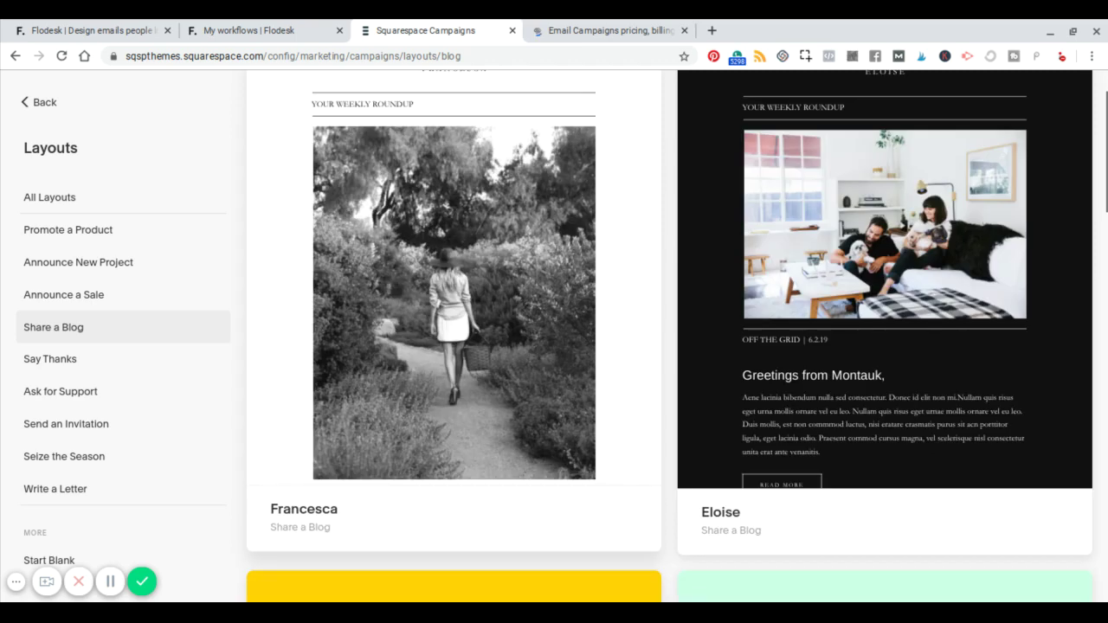
pyautogui.scroll(1, 493, 273)
pyautogui.scroll(-3, 493, 273)
pyautogui.scroll(2, 493, 274)
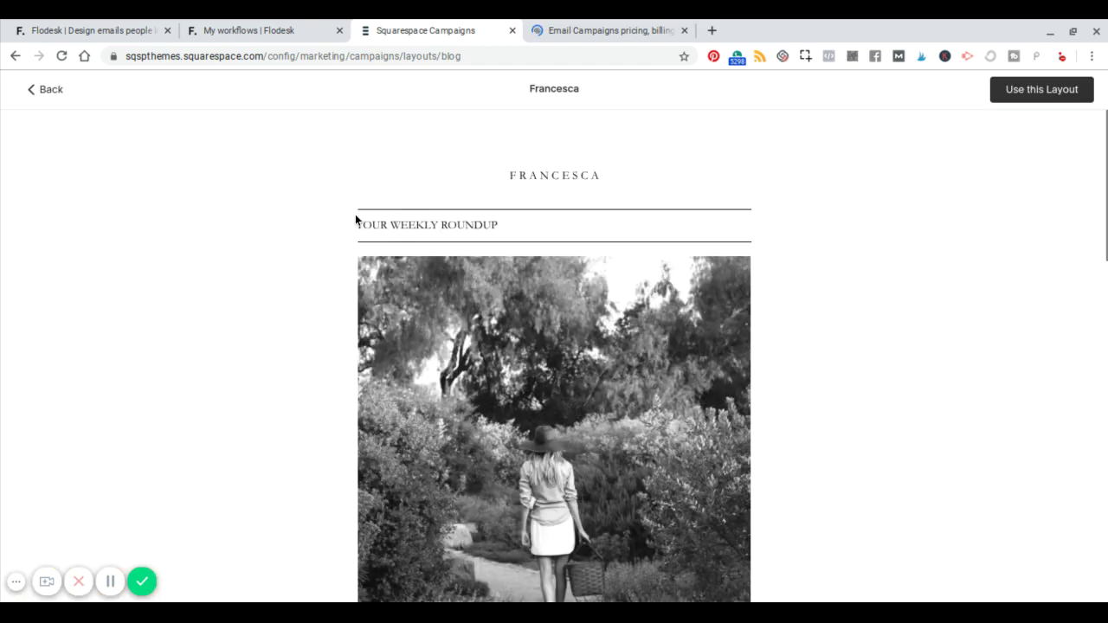
pyautogui.scroll(-6, 956, 262)
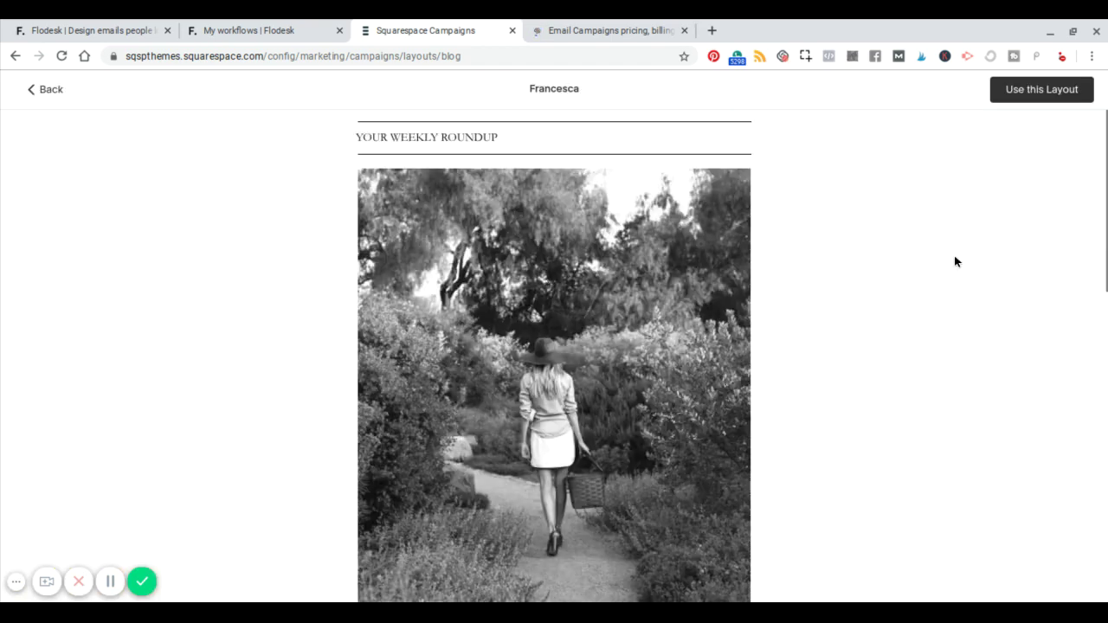
pyautogui.scroll(-3, 955, 261)
pyautogui.scroll(6, 955, 262)
pyautogui.scroll(3, 961, 251)
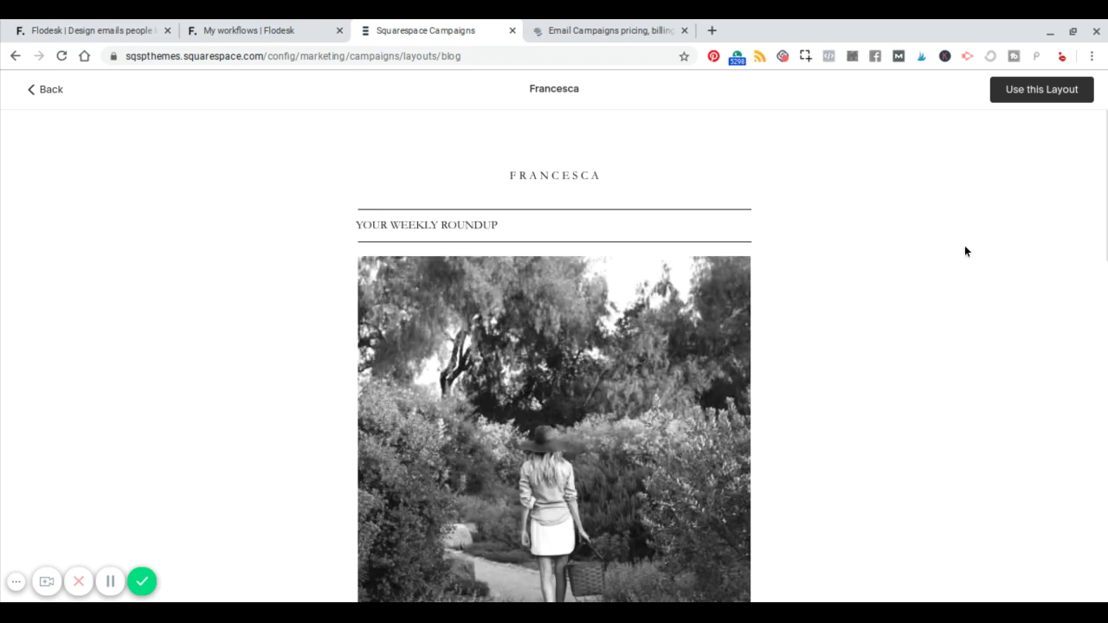
pyautogui.click(1022, 98)
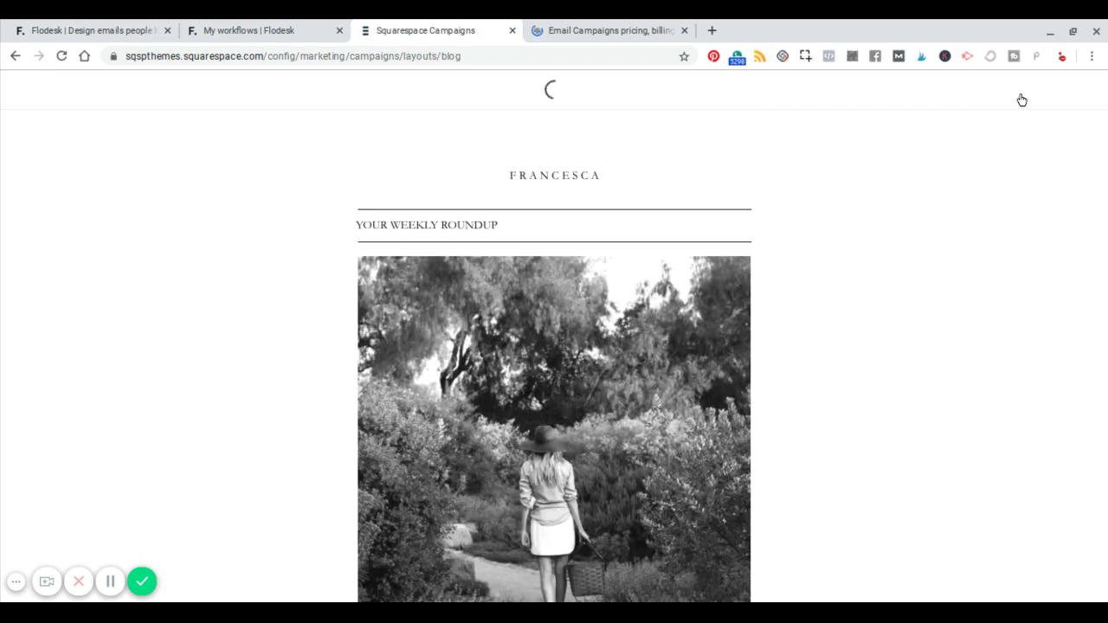
# - Switch to Flodesk and show its Emails list, including the Favorite things roundup draft
pyautogui.click(235, 30)
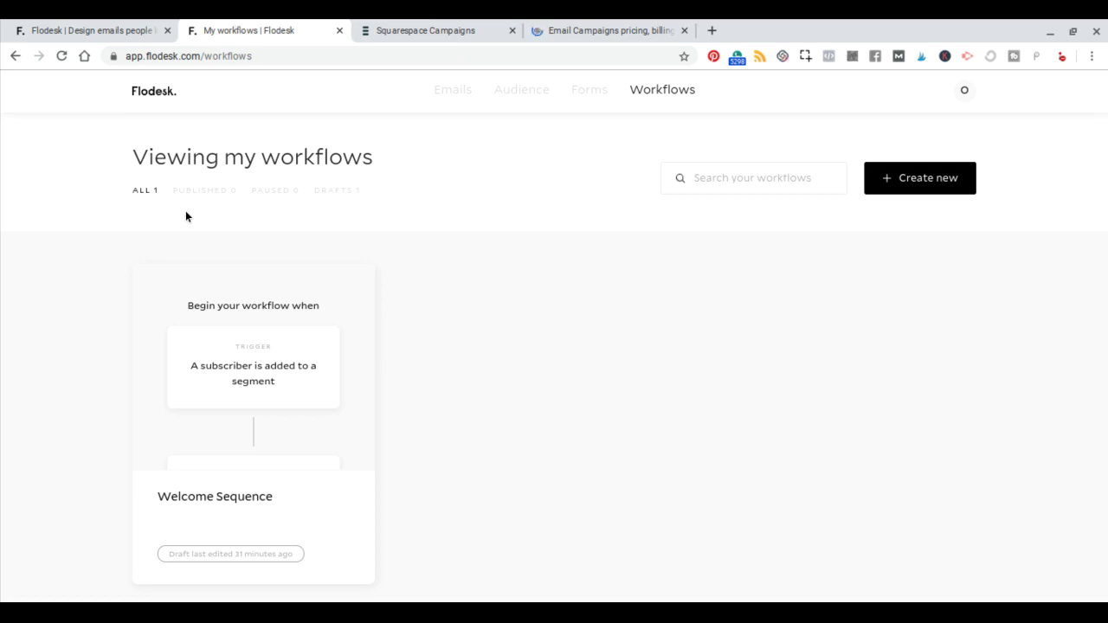
pyautogui.click(458, 95)
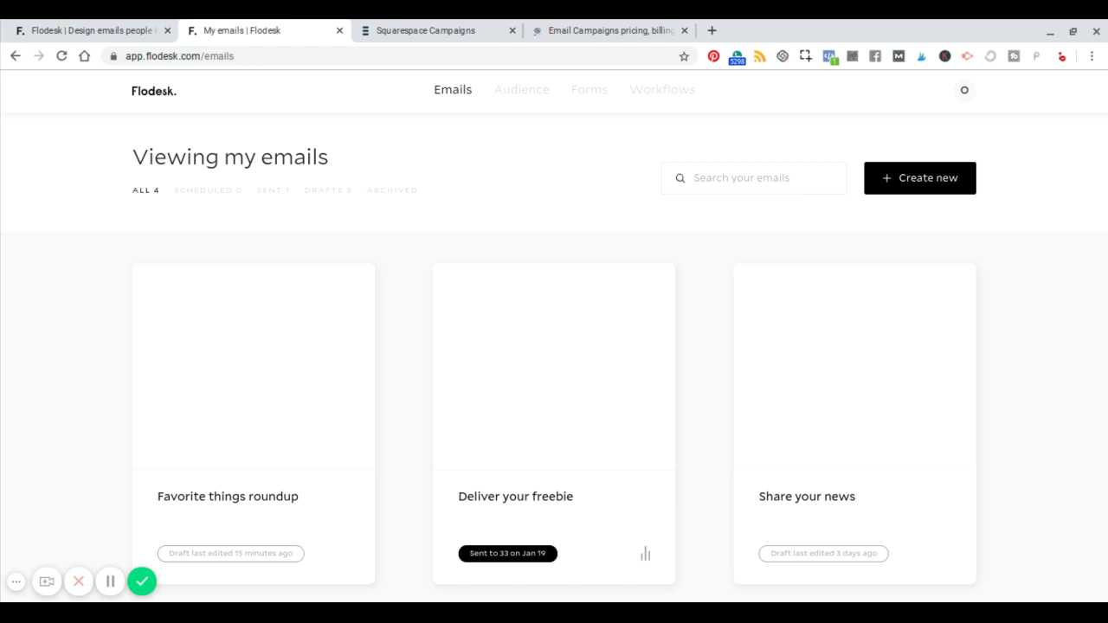
# - Browse Flodesk email templates and open the Favorite things roundup template's details
pyautogui.click(913, 182)
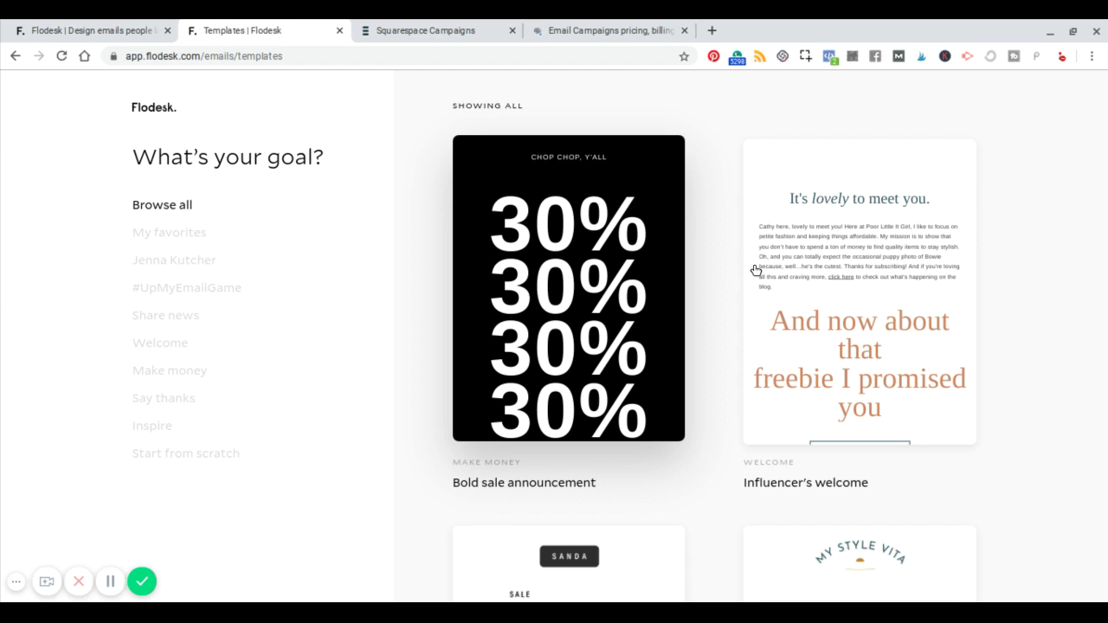
pyautogui.scroll(-2, 755, 271)
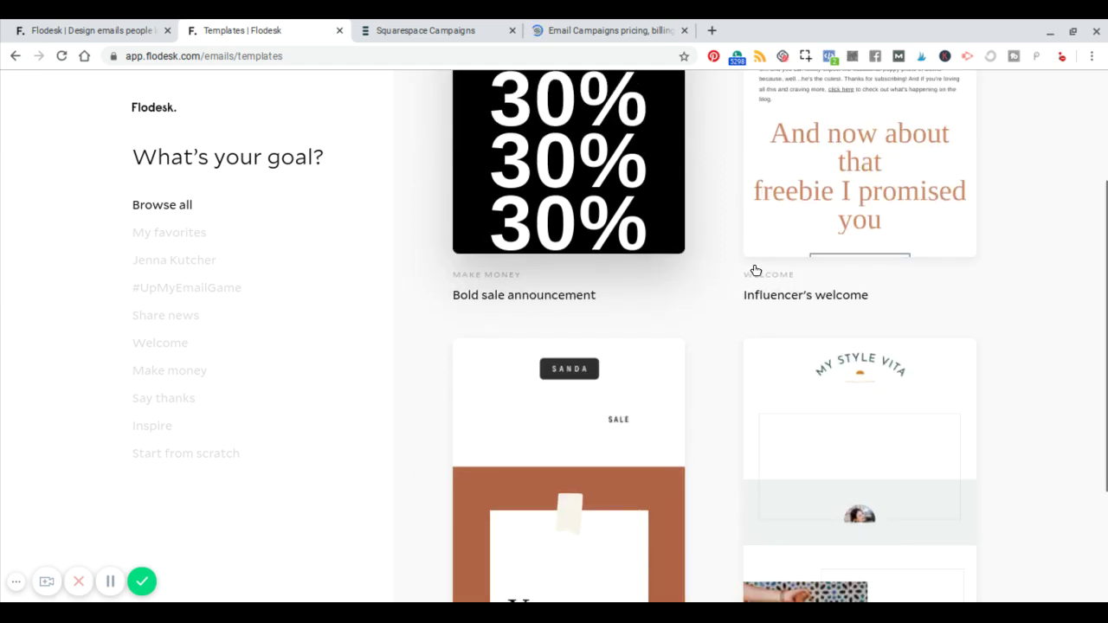
pyautogui.scroll(-2, 755, 270)
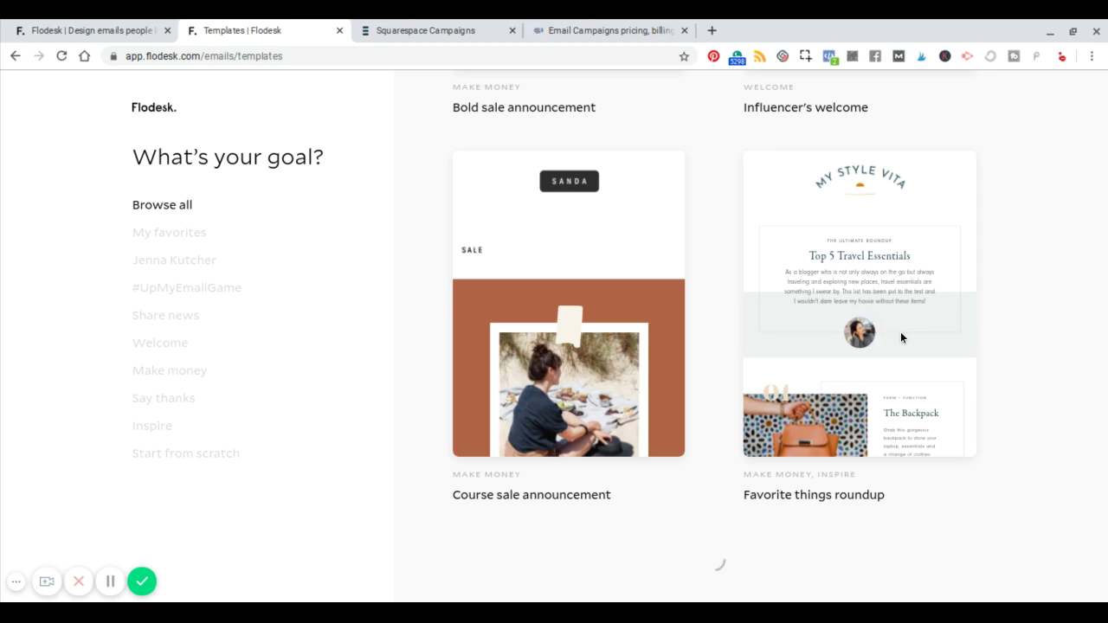
pyautogui.moveTo(853, 303)
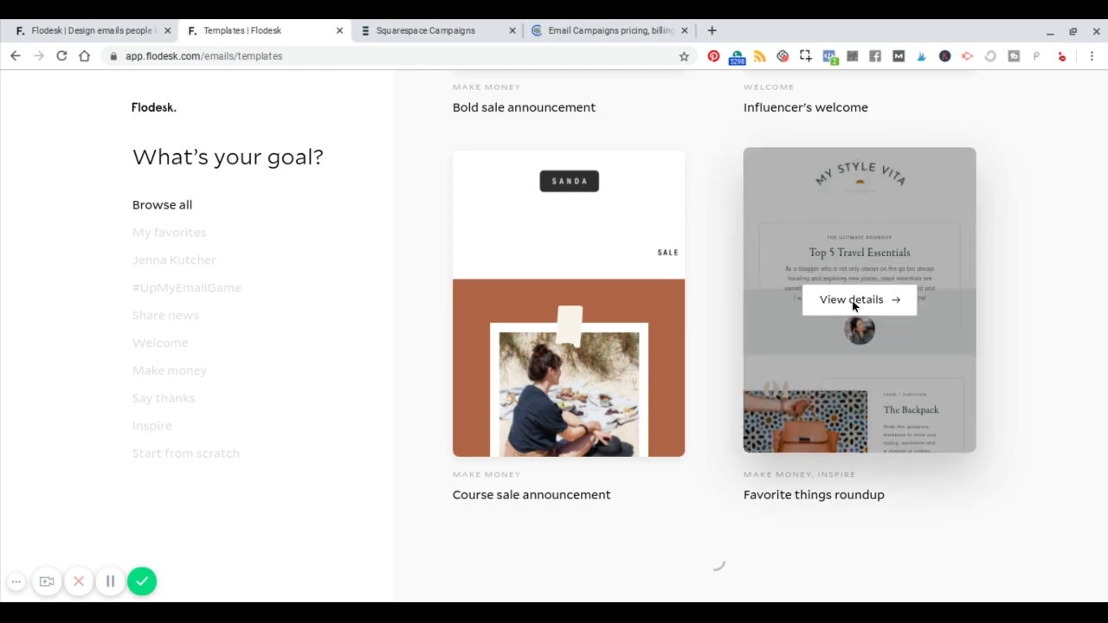
pyautogui.click(849, 304)
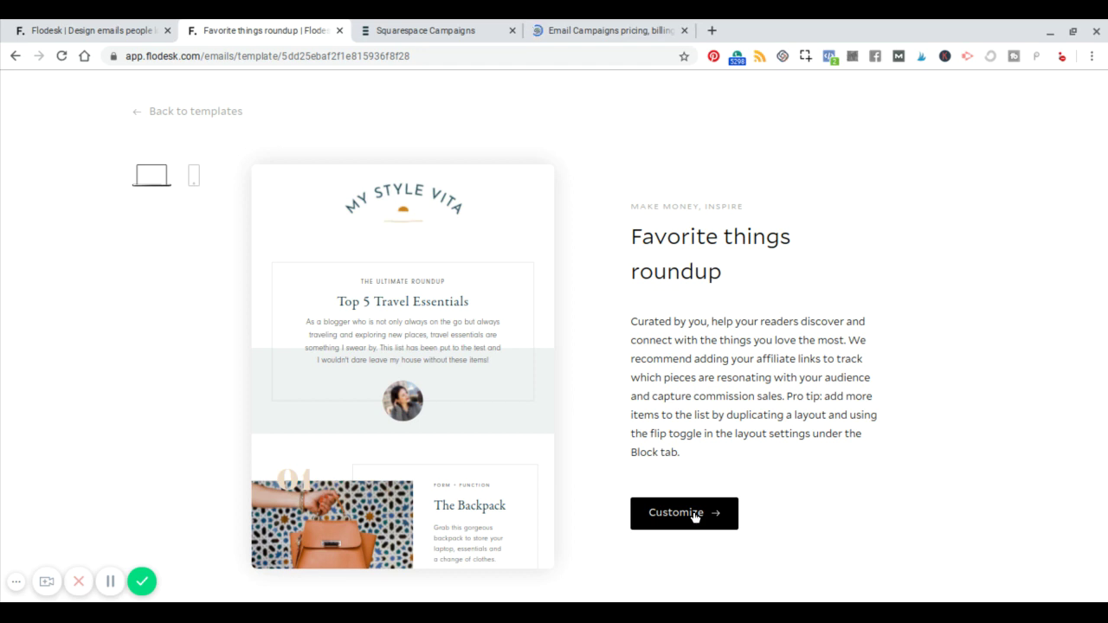
pyautogui.click(694, 517)
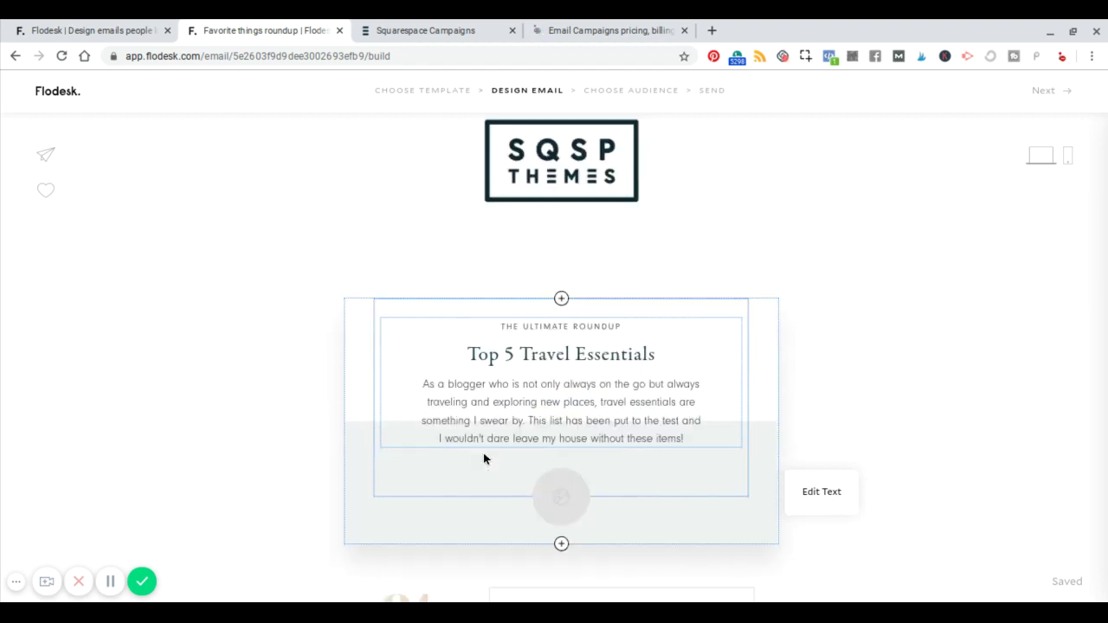
# - Put the Top 5 Travel Essentials heading into text-editing mode
pyautogui.scroll(1, 484, 459)
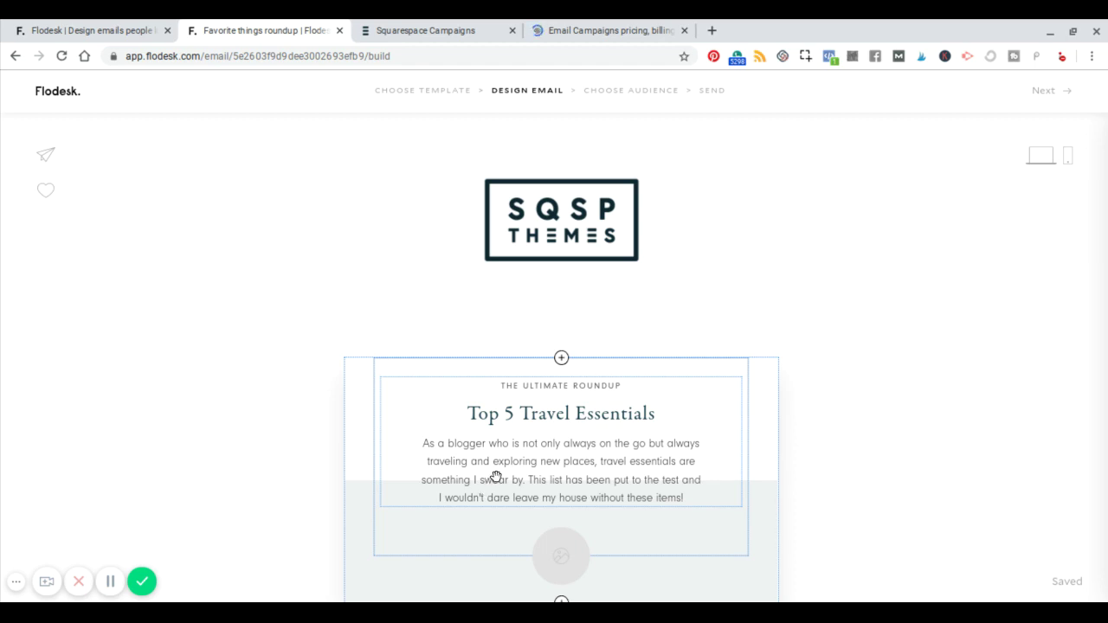
pyautogui.doubleClick(483, 414)
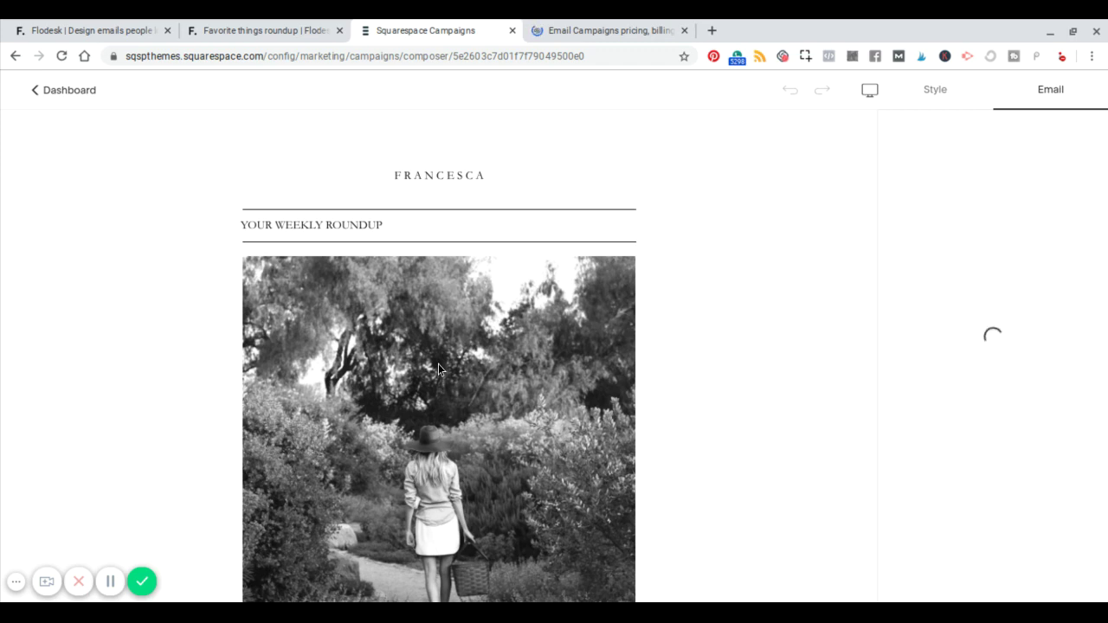
# - Add an empty Blog block beneath the garden hero image in the Francesca roundup email
pyautogui.scroll(-2, 438, 364)
pyautogui.scroll(-2, 438, 364)
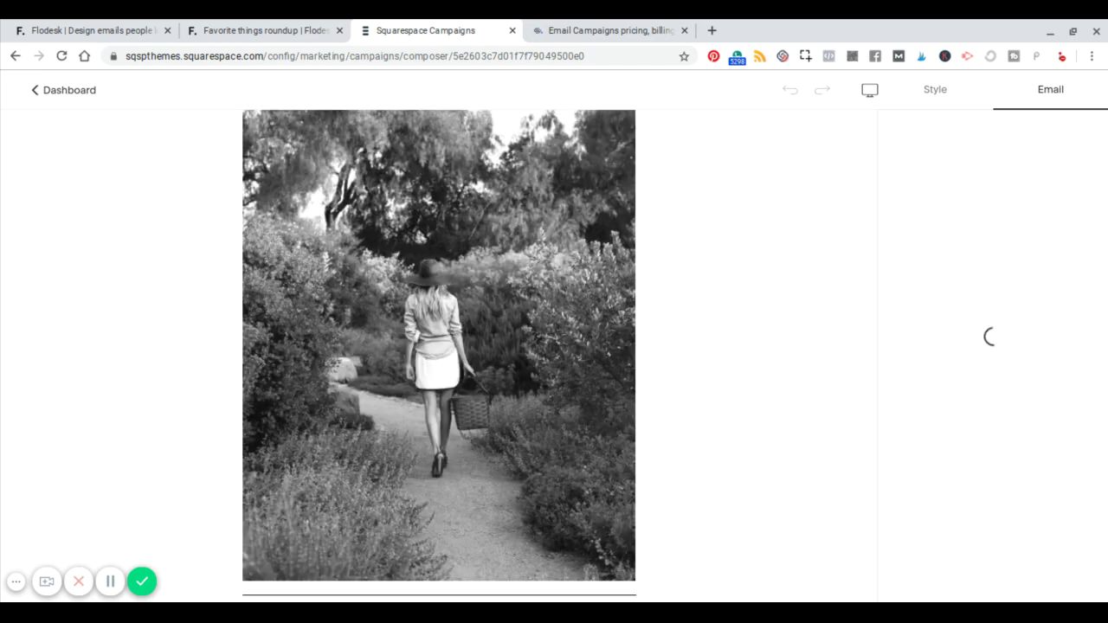
pyautogui.scroll(1, 438, 364)
pyautogui.scroll(2, 409, 330)
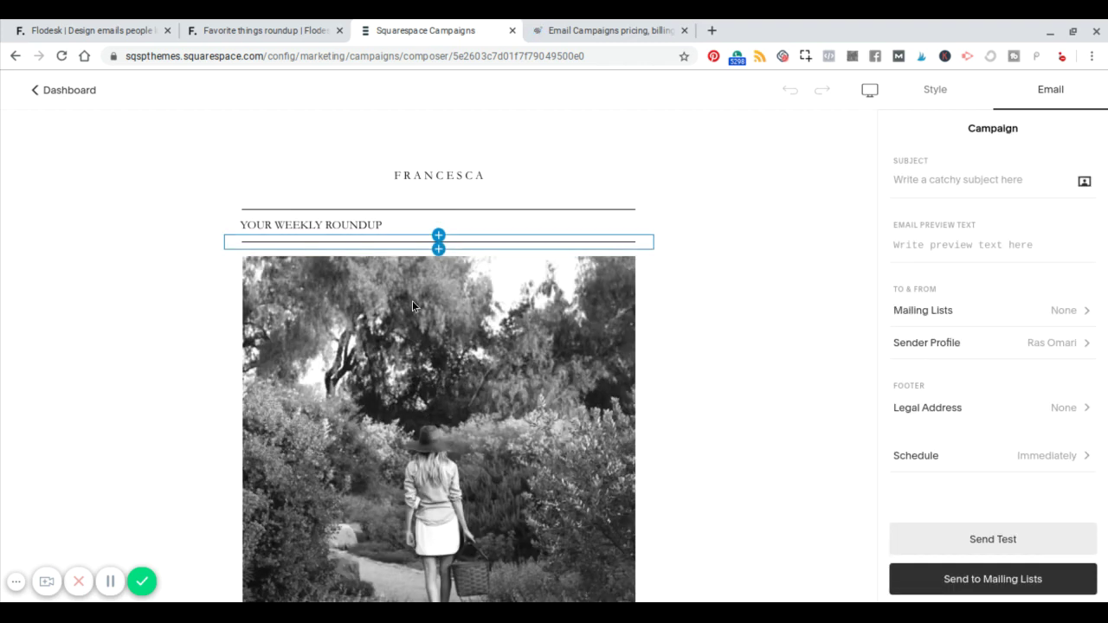
pyautogui.scroll(-5, 412, 300)
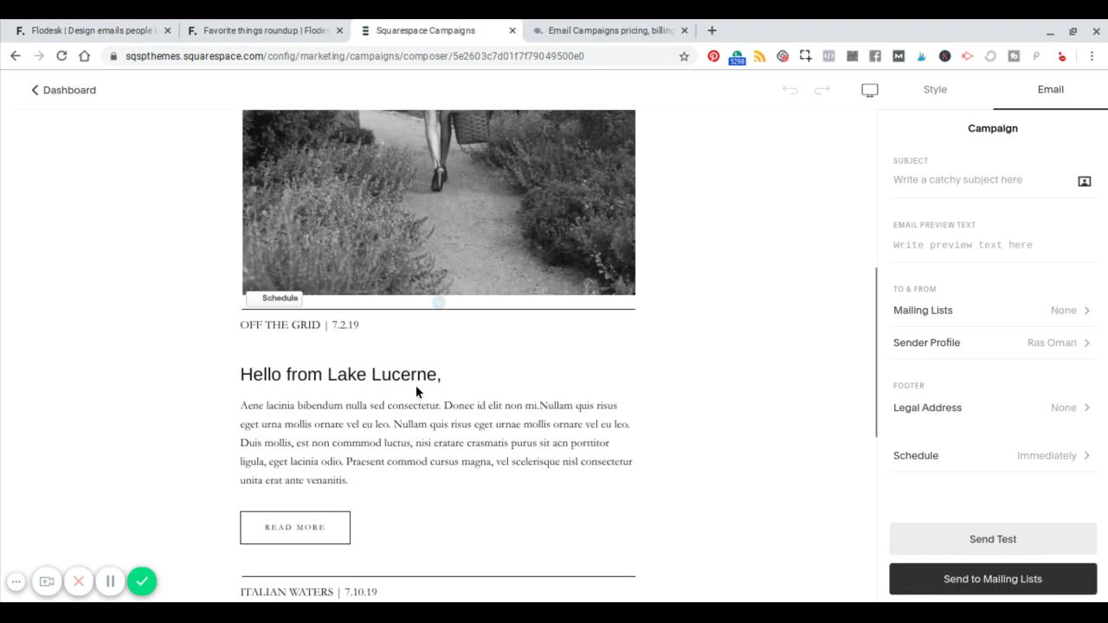
pyautogui.click(439, 304)
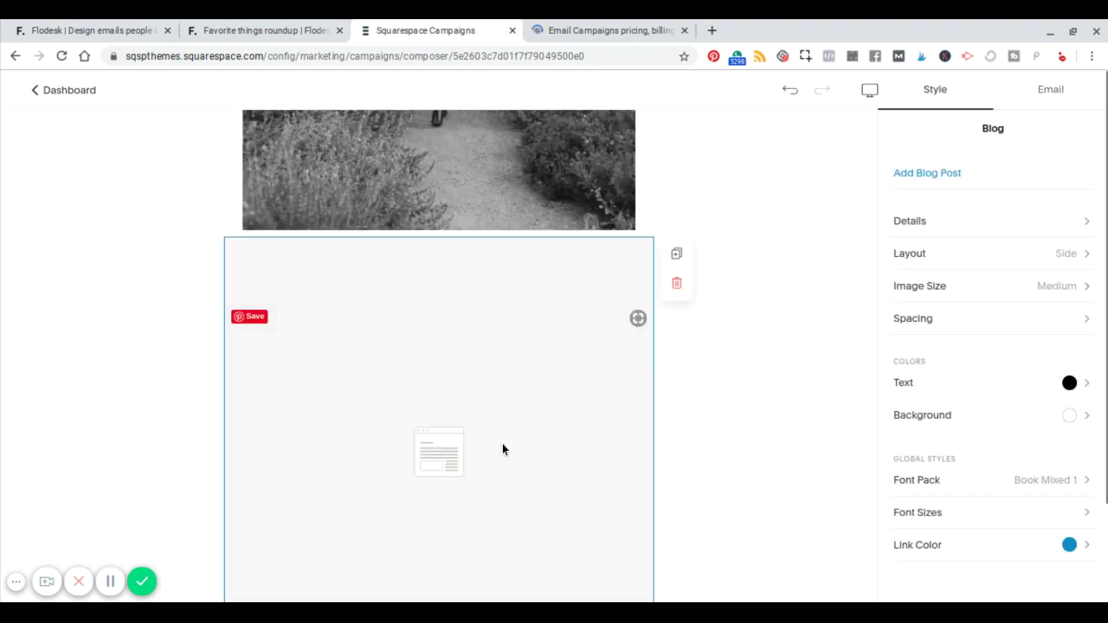
# - Feature the 'How I use Podia to sell online courses' post in the Blog block and review it
pyautogui.click(943, 176)
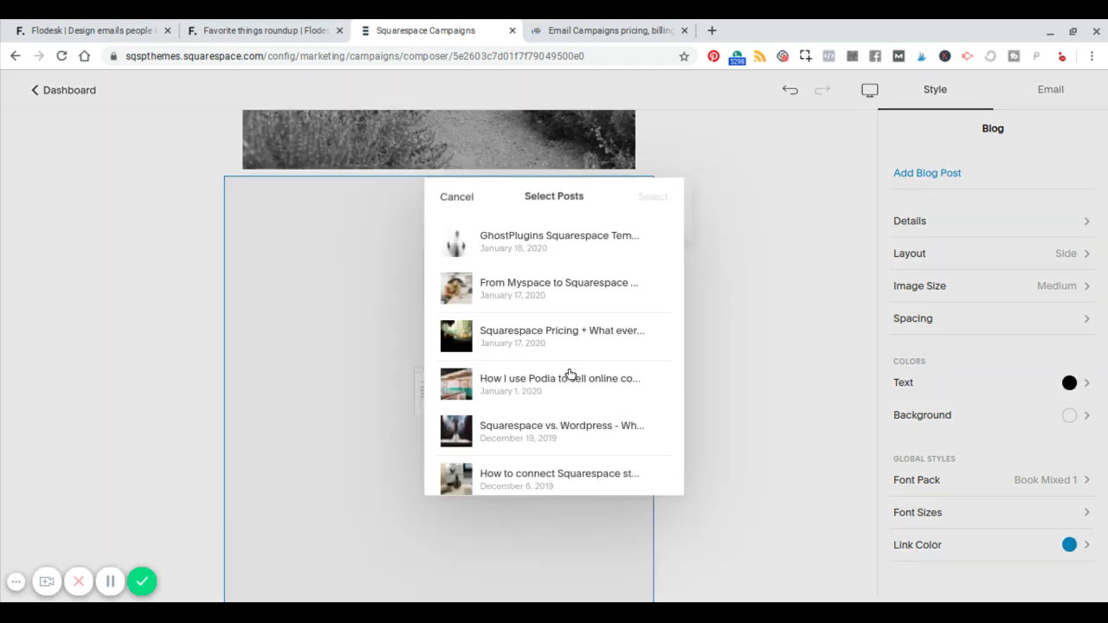
pyautogui.click(580, 385)
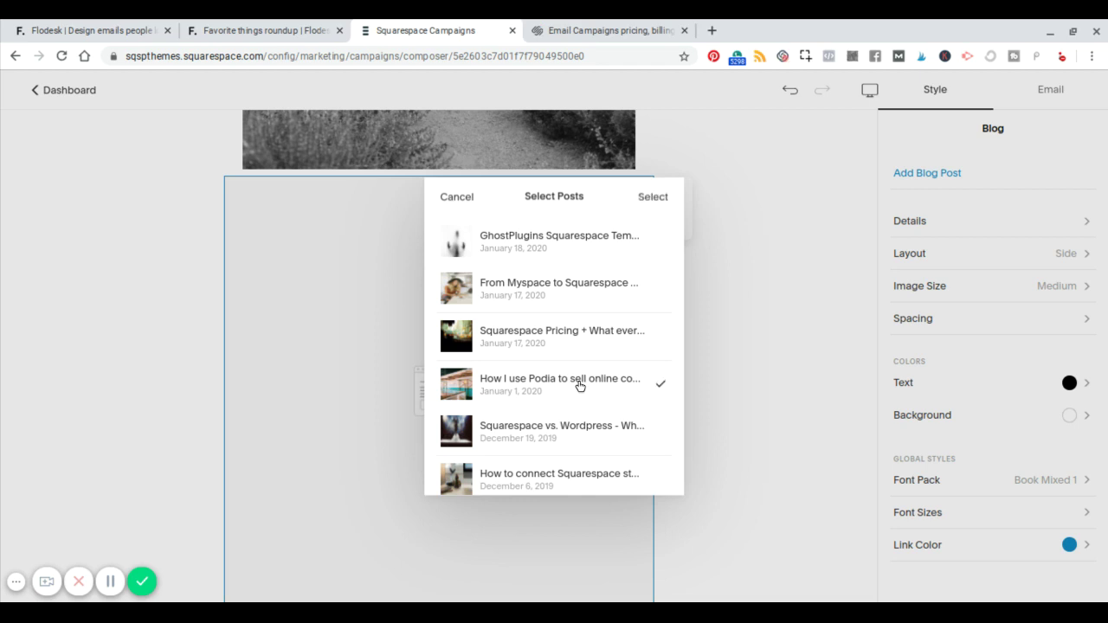
pyautogui.click(654, 198)
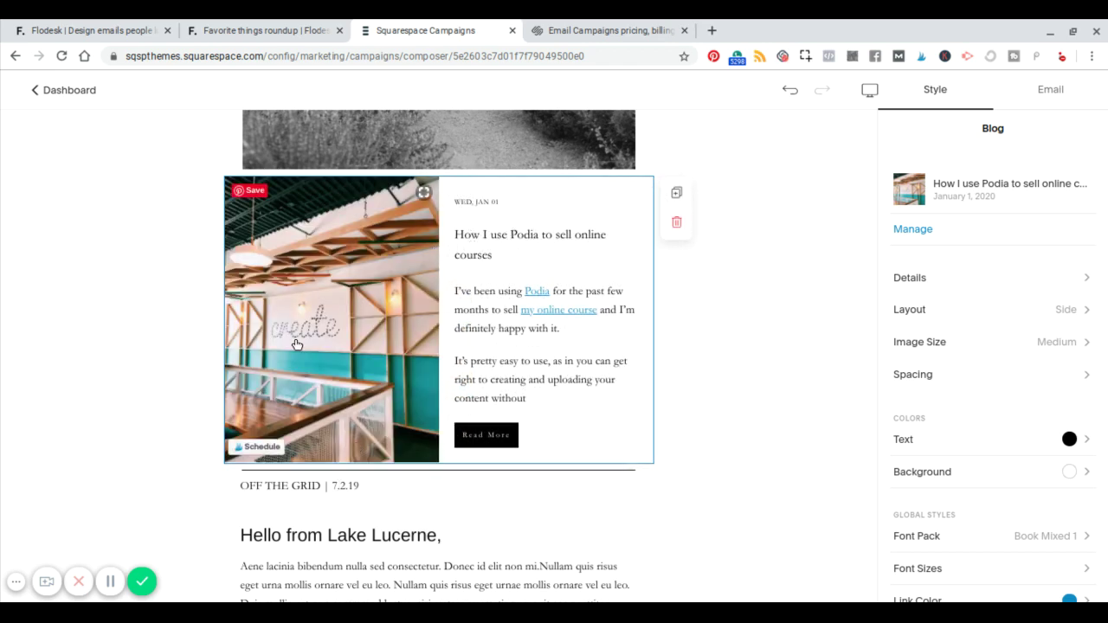
pyautogui.scroll(-1, 295, 345)
pyautogui.scroll(3, 295, 345)
pyautogui.scroll(-2, 317, 381)
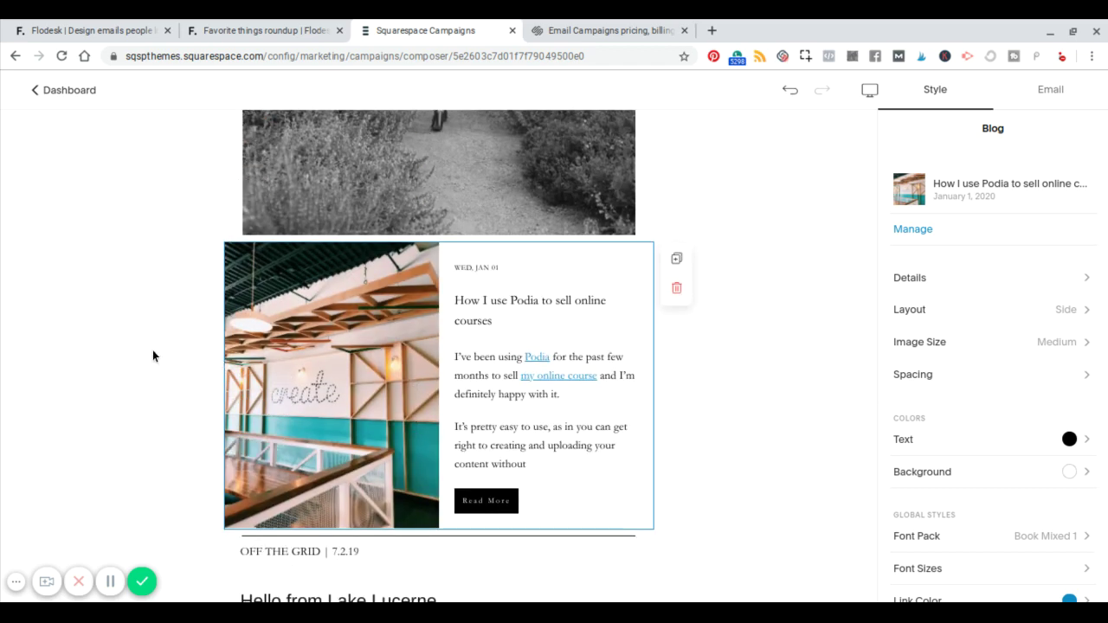
pyautogui.scroll(1, 387, 365)
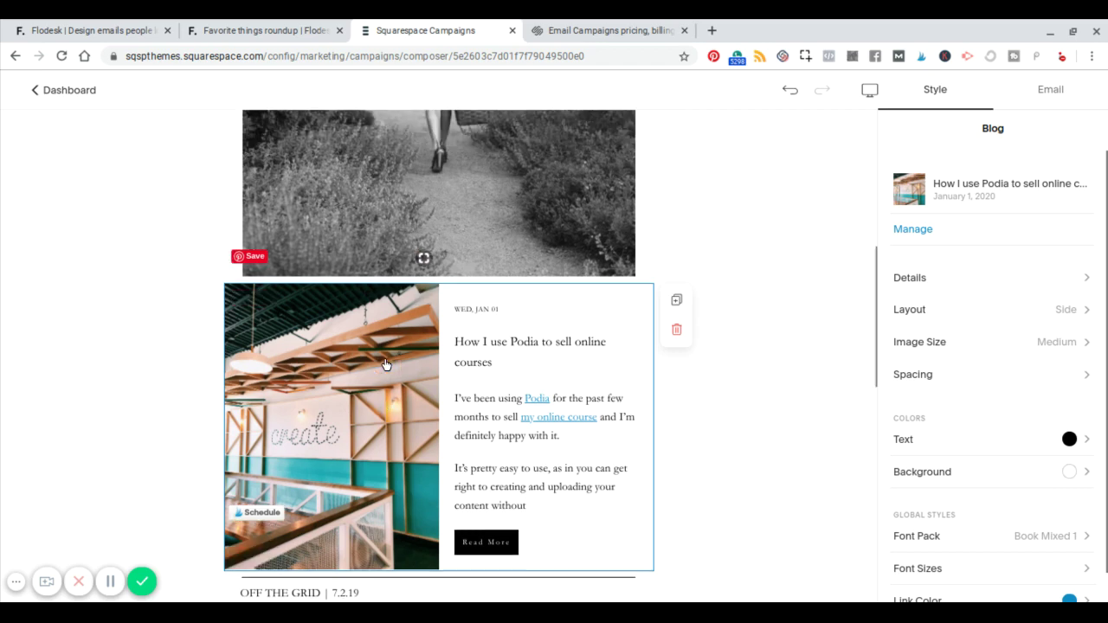
pyautogui.scroll(-3, 364, 407)
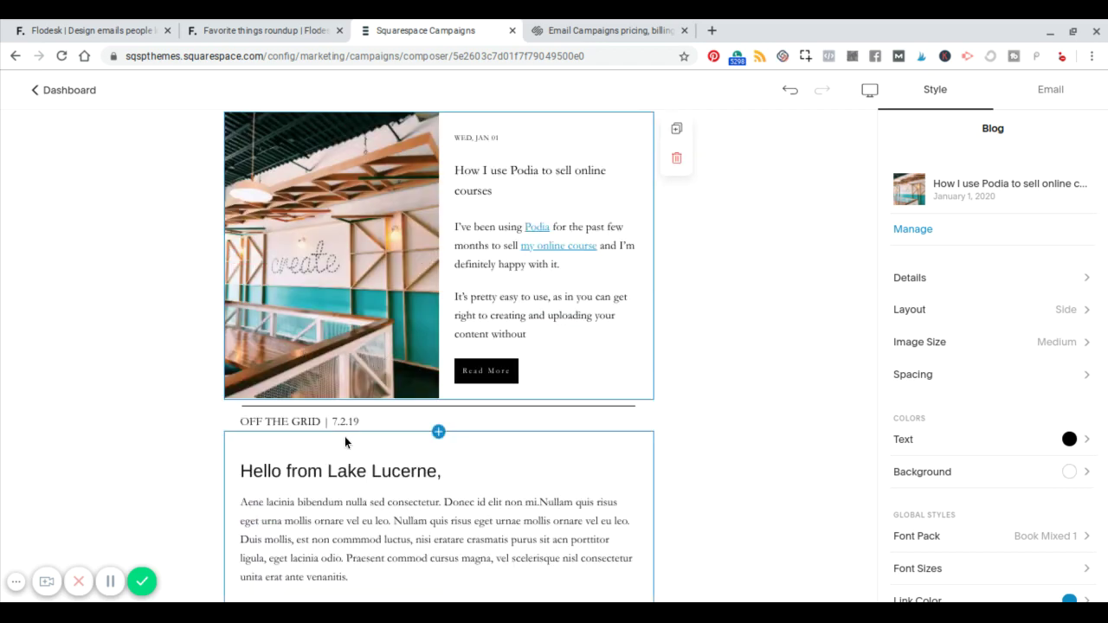
pyautogui.scroll(2, 344, 437)
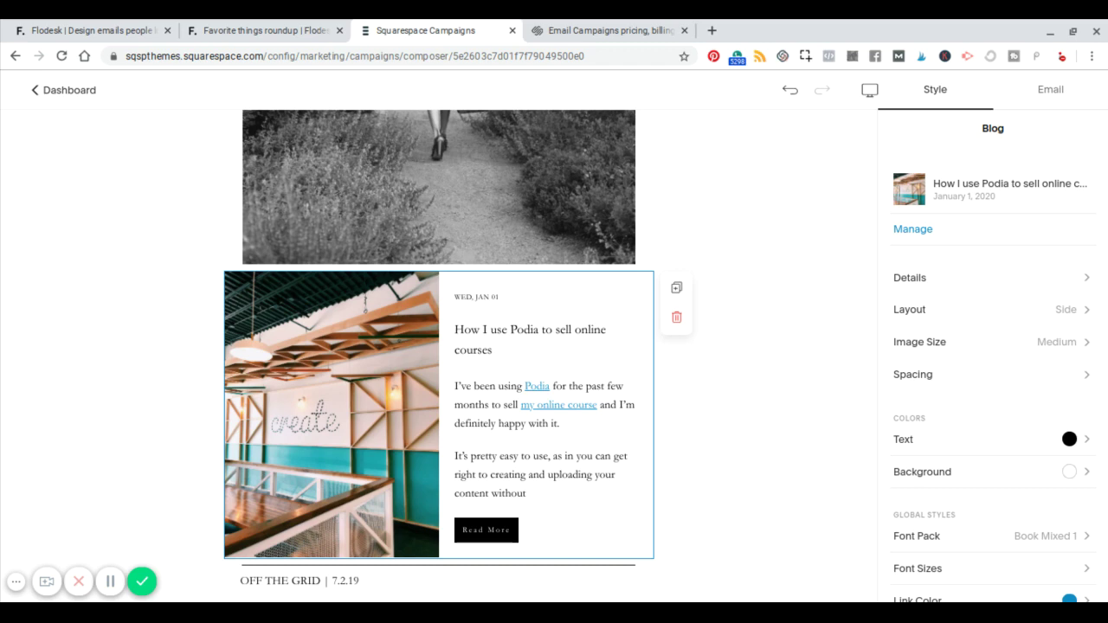
pyautogui.scroll(5, 177, 407)
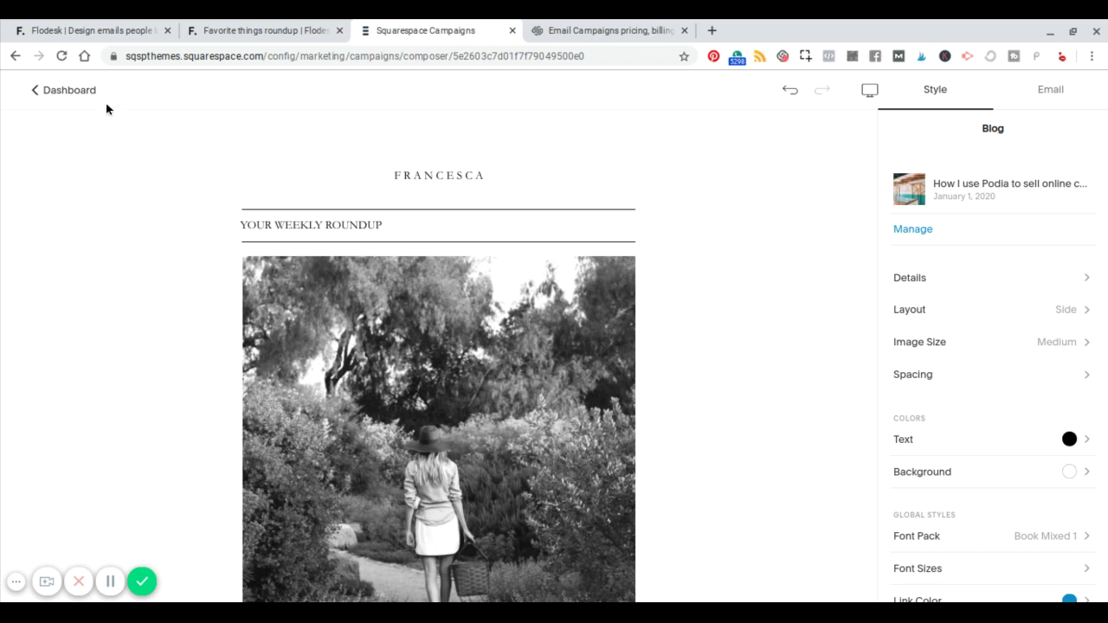
# - Exit the Favorite things roundup draft back to Flodesk's My emails list of five emails
pyautogui.click(40, 90)
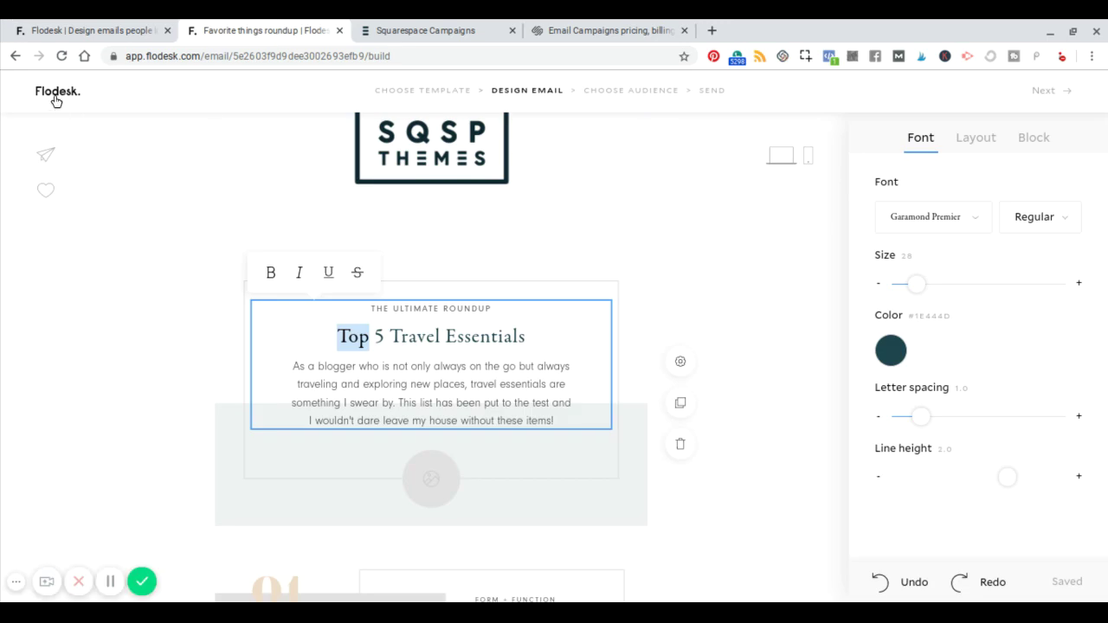
pyautogui.click(55, 101)
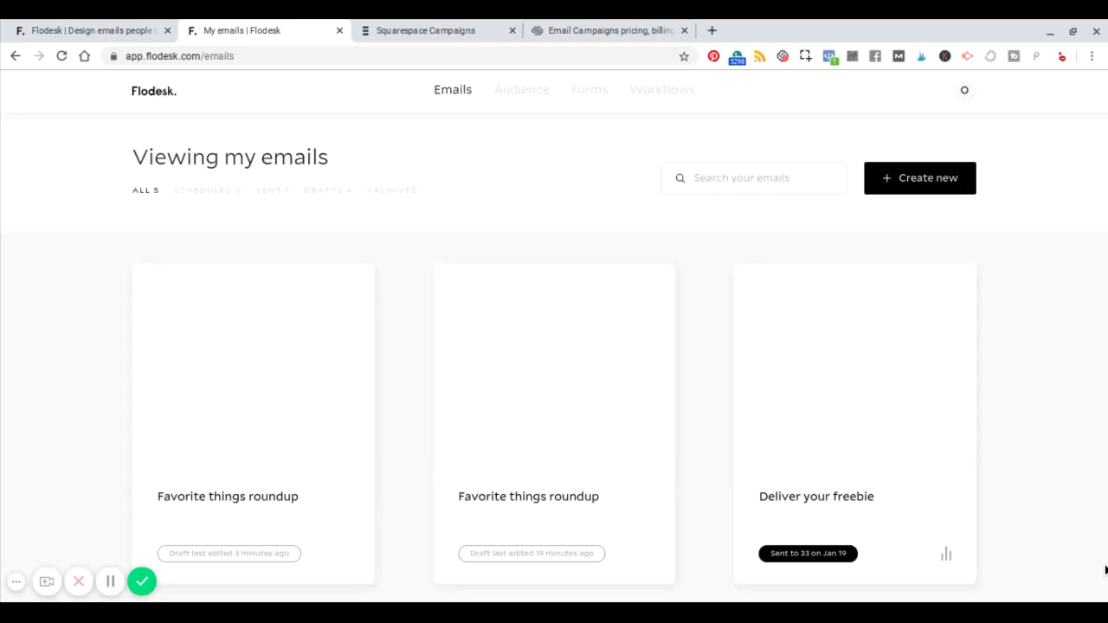
# - Open the Jan 19 Ghost templates email's report: 33 recipients, 24.2% open rate, 6.1% click rate
pyautogui.click(948, 557)
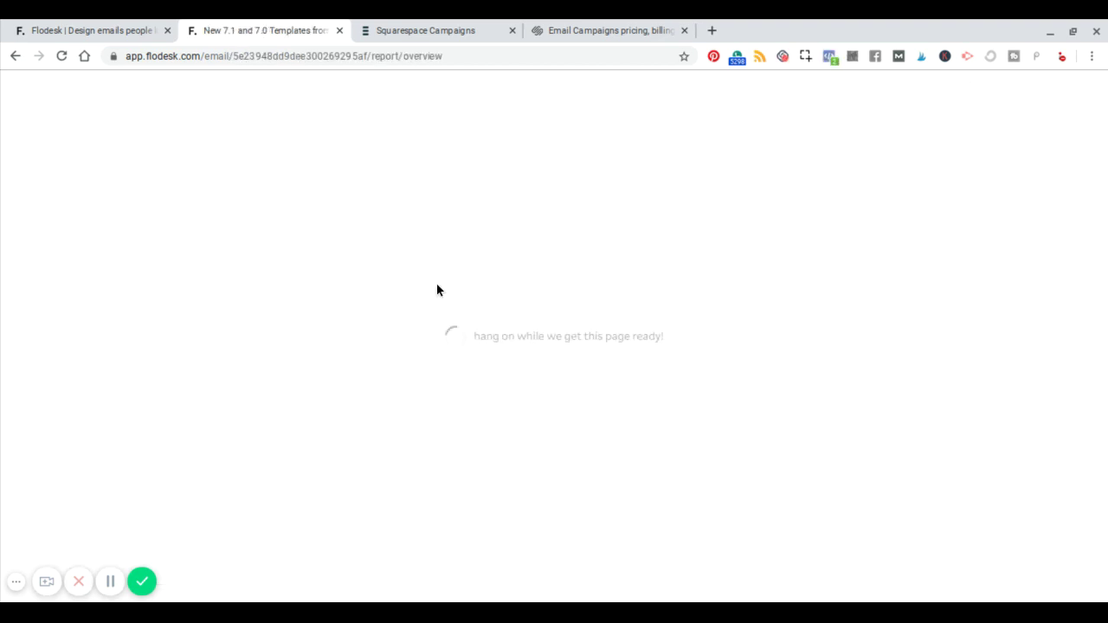
pyautogui.scroll(-2, 740, 131)
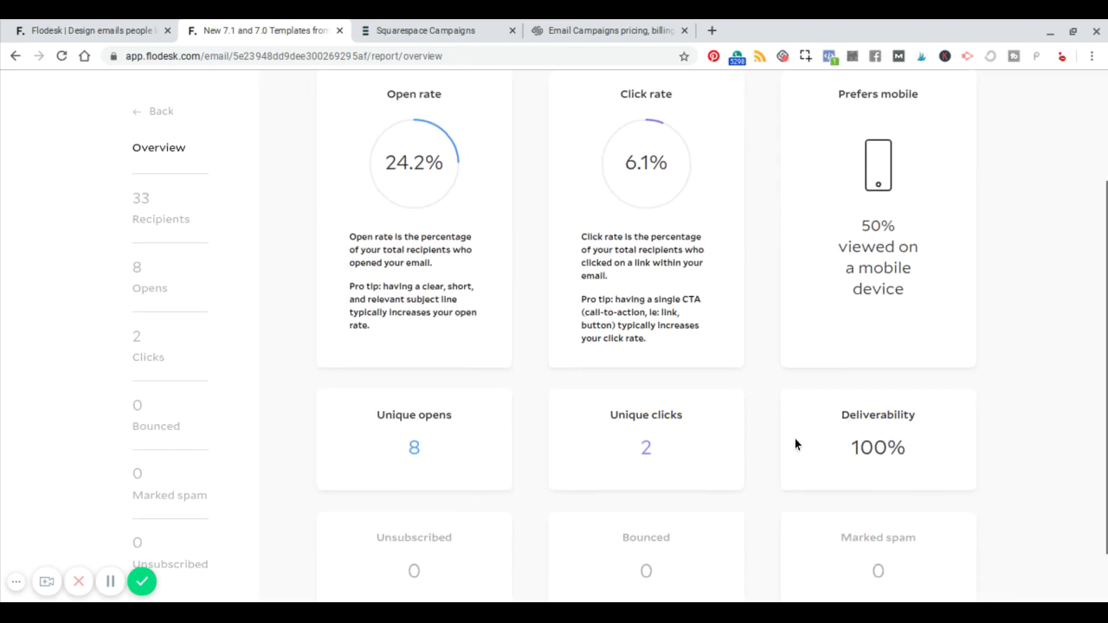
pyautogui.scroll(2, 795, 439)
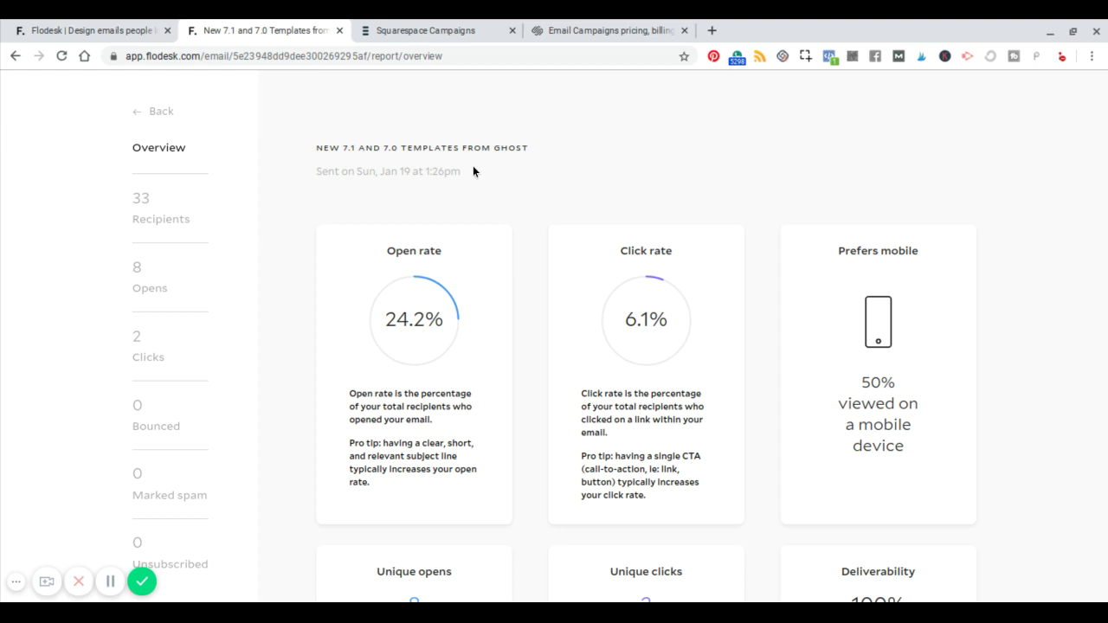
pyautogui.scroll(-2, 361, 223)
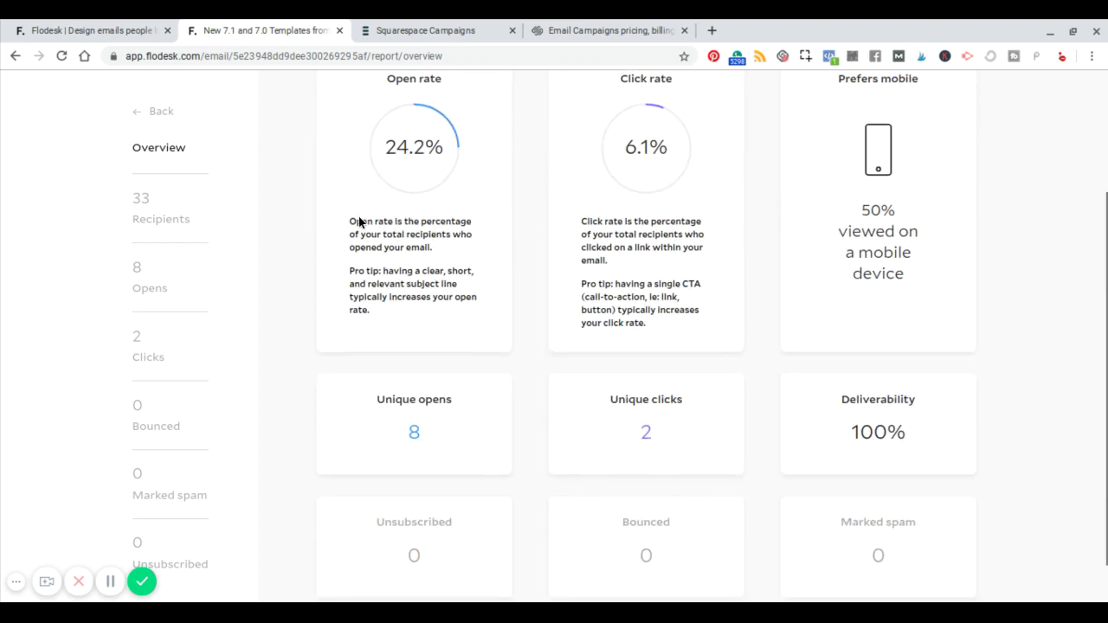
pyautogui.scroll(2, 360, 222)
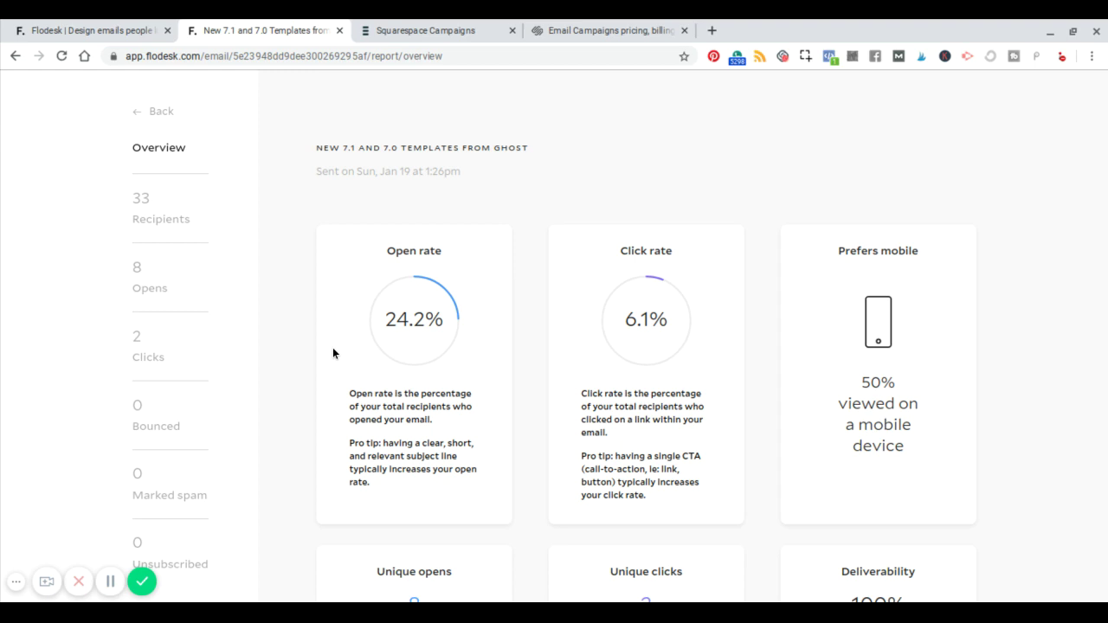
# - Scroll the Squarespace sent campaign's delivered, opened and clicked stats, then return to the overview
pyautogui.click(439, 30)
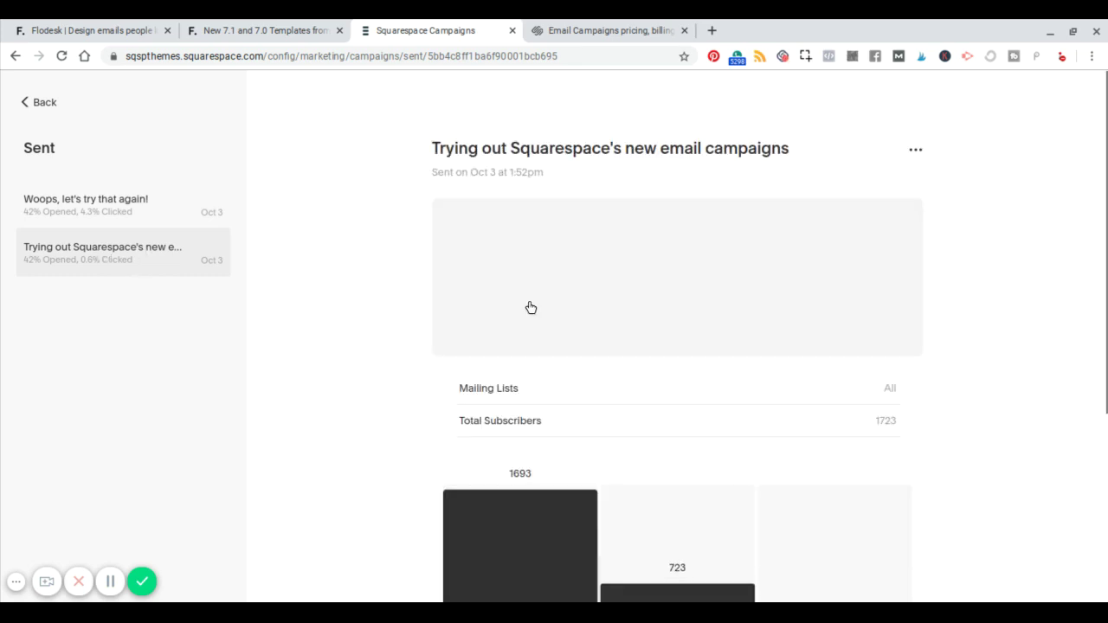
pyautogui.scroll(-3, 384, 376)
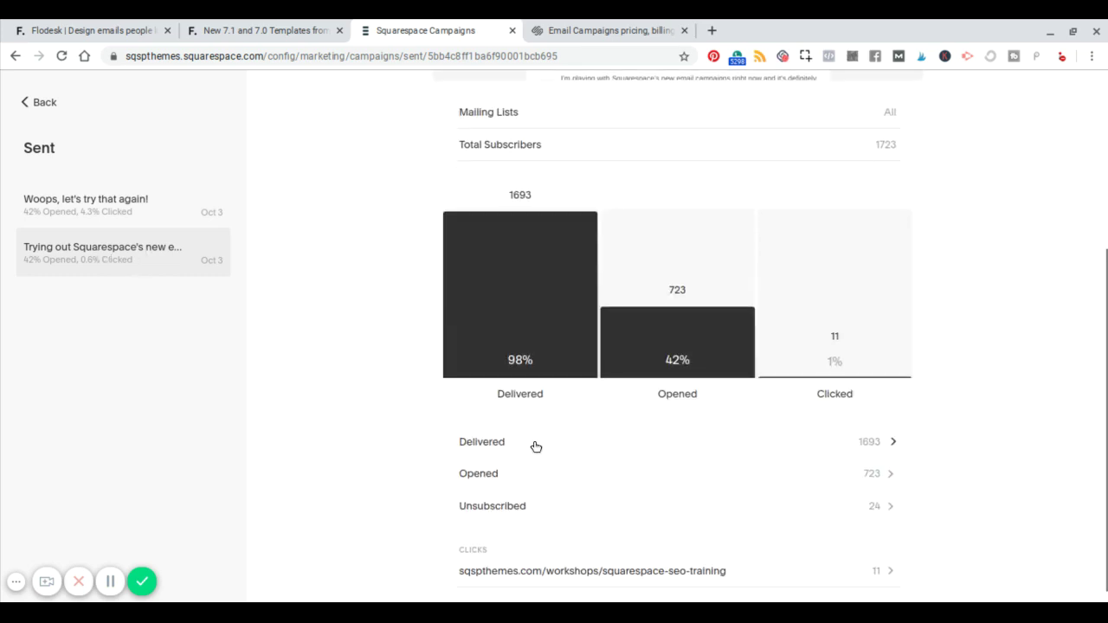
pyautogui.scroll(-1, 580, 487)
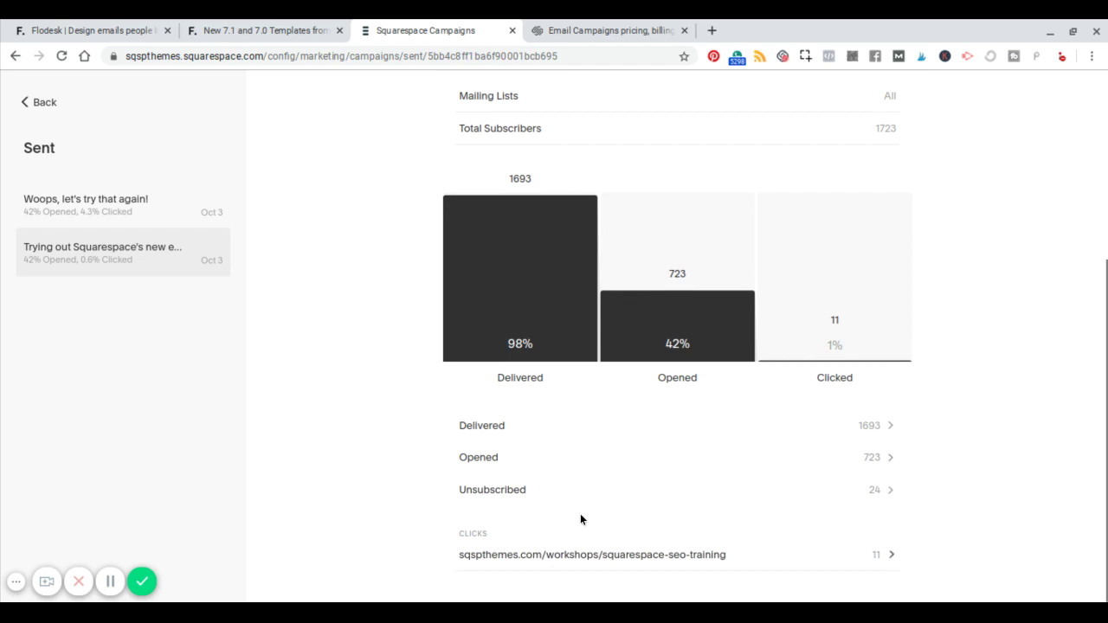
pyautogui.scroll(3, 398, 394)
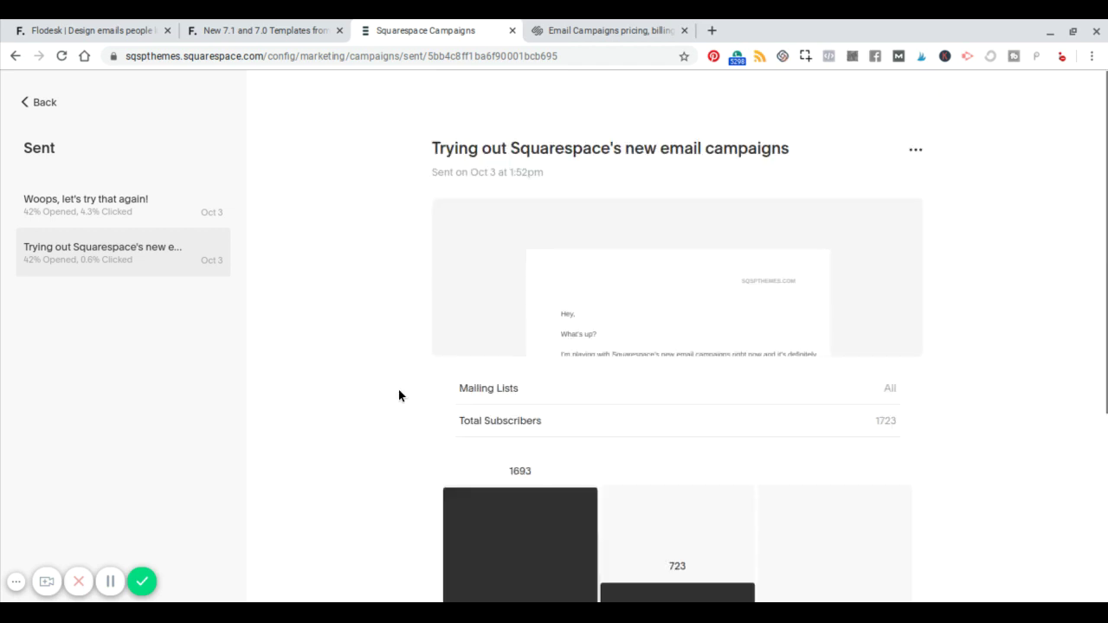
pyautogui.click(32, 103)
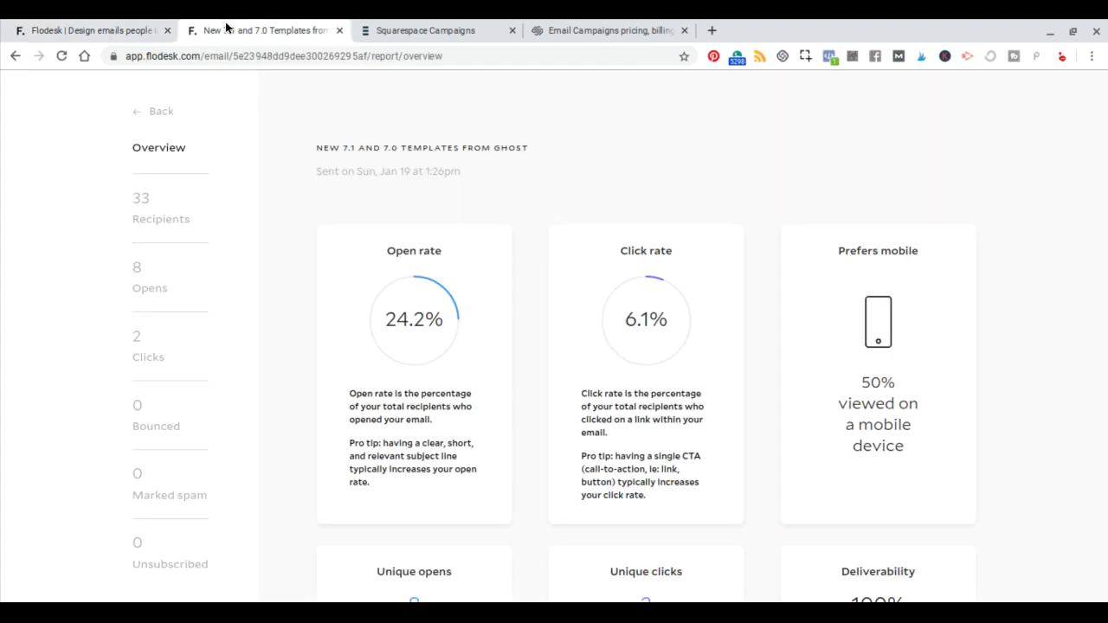
# - Leave the Flodesk email report and open the Welcome Sequence workflow for editing
pyautogui.click(142, 111)
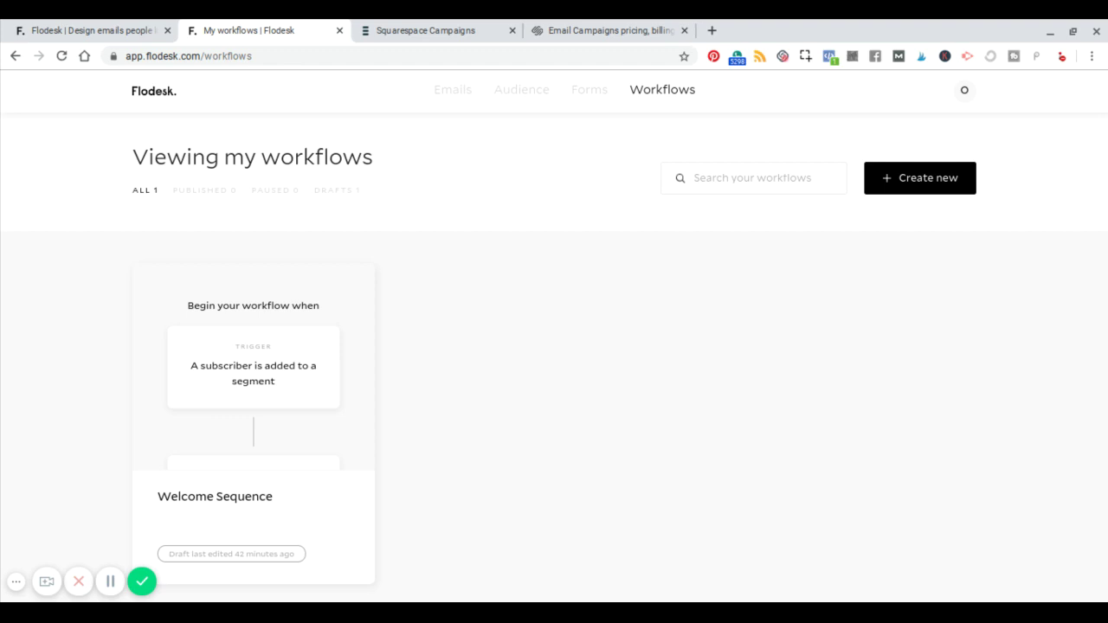
pyautogui.scroll(-1, 423, 256)
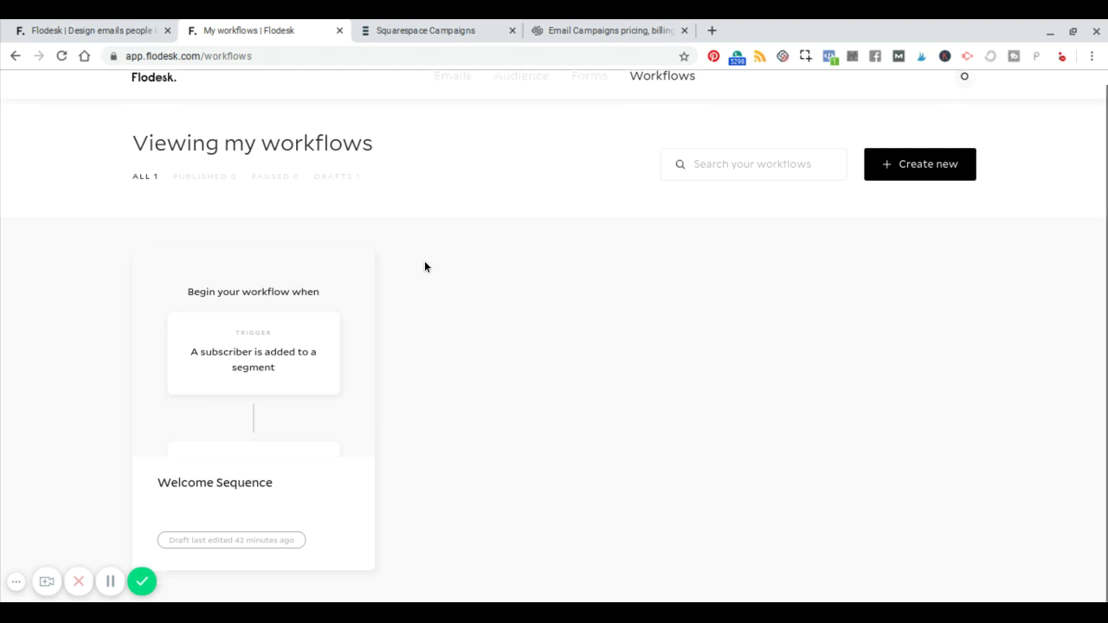
pyautogui.click(240, 348)
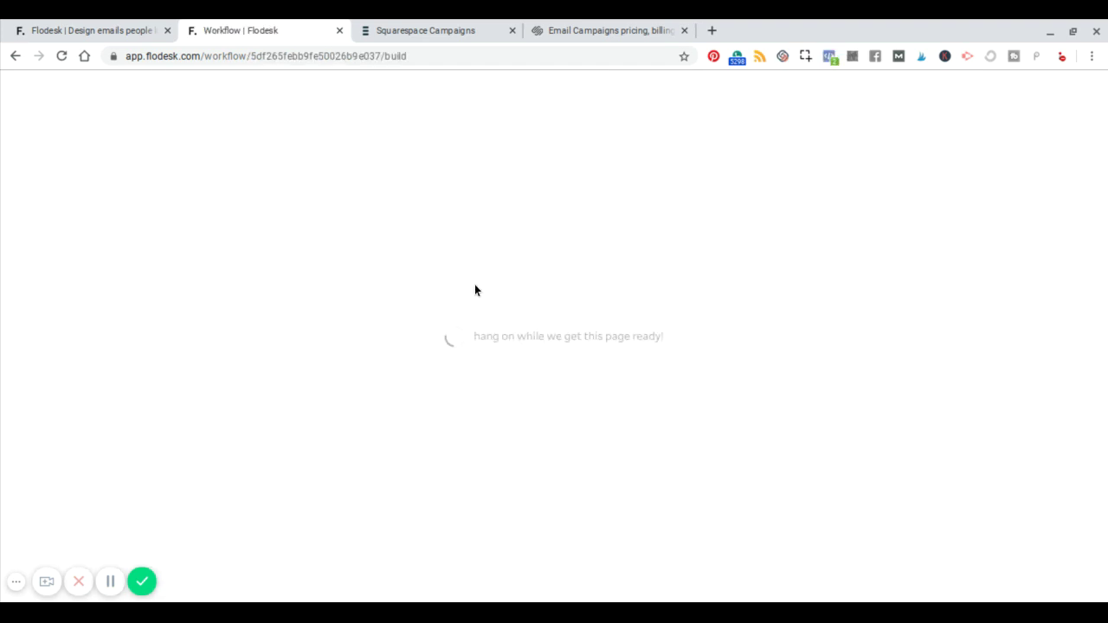
# - Scroll through the Welcome Sequence's trigger, emails, wait and condition steps
pyautogui.scroll(-2, 364, 345)
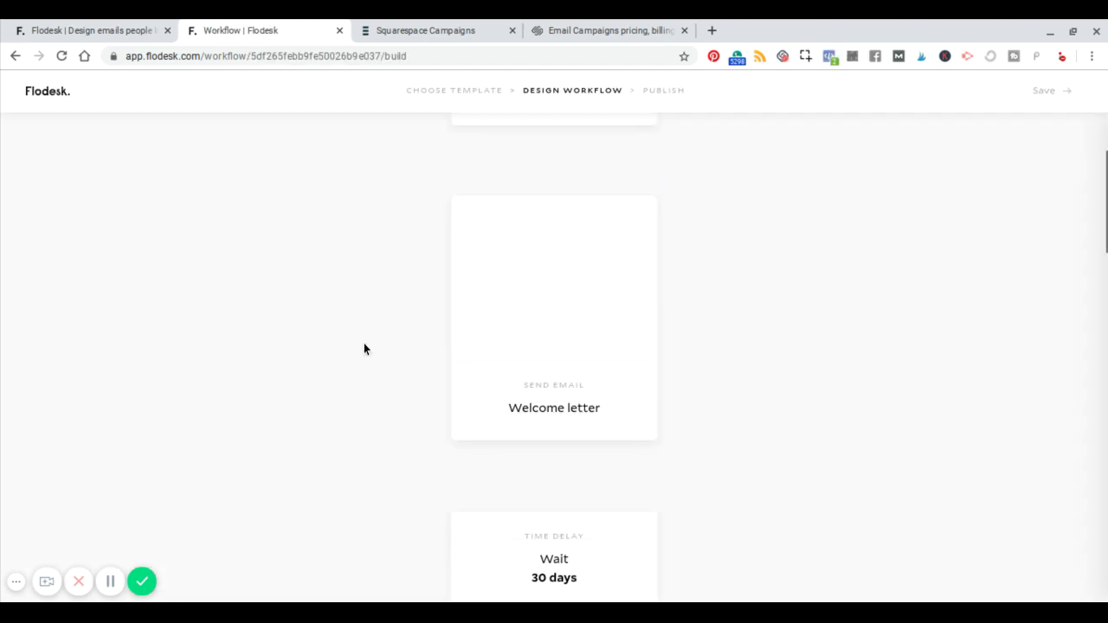
pyautogui.scroll(-3, 364, 345)
pyautogui.scroll(-2, 364, 349)
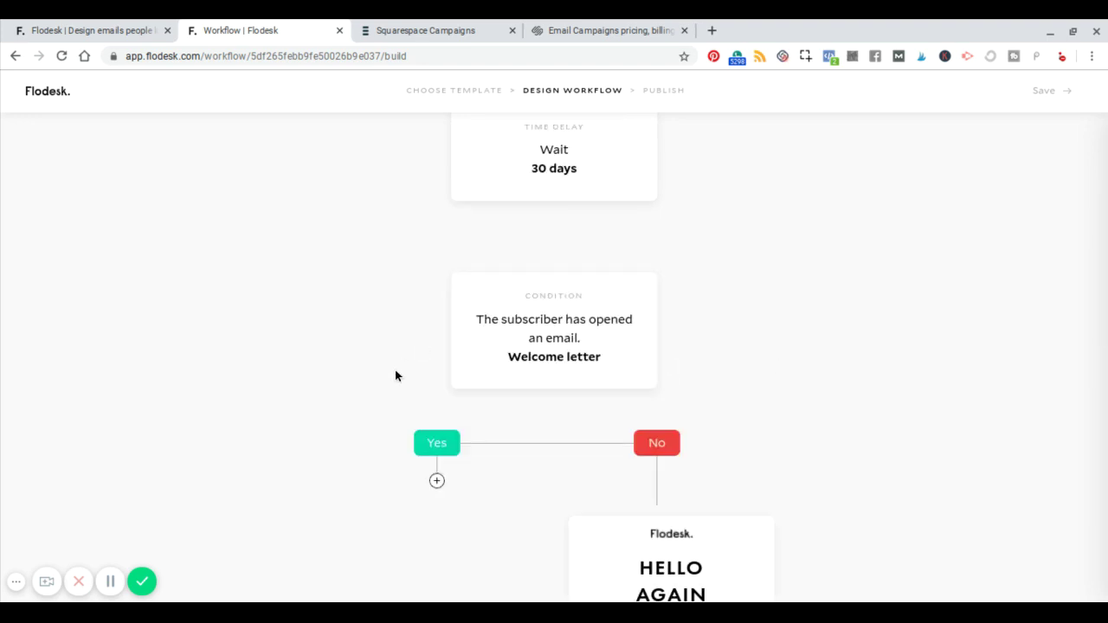
pyautogui.scroll(-2, 812, 469)
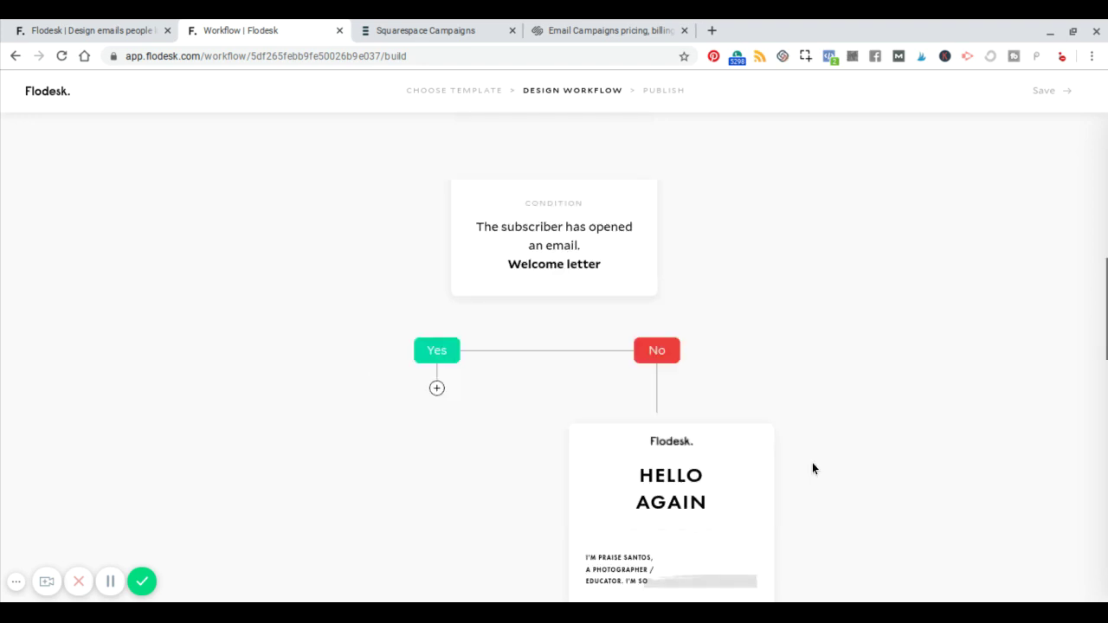
pyautogui.scroll(1, 672, 346)
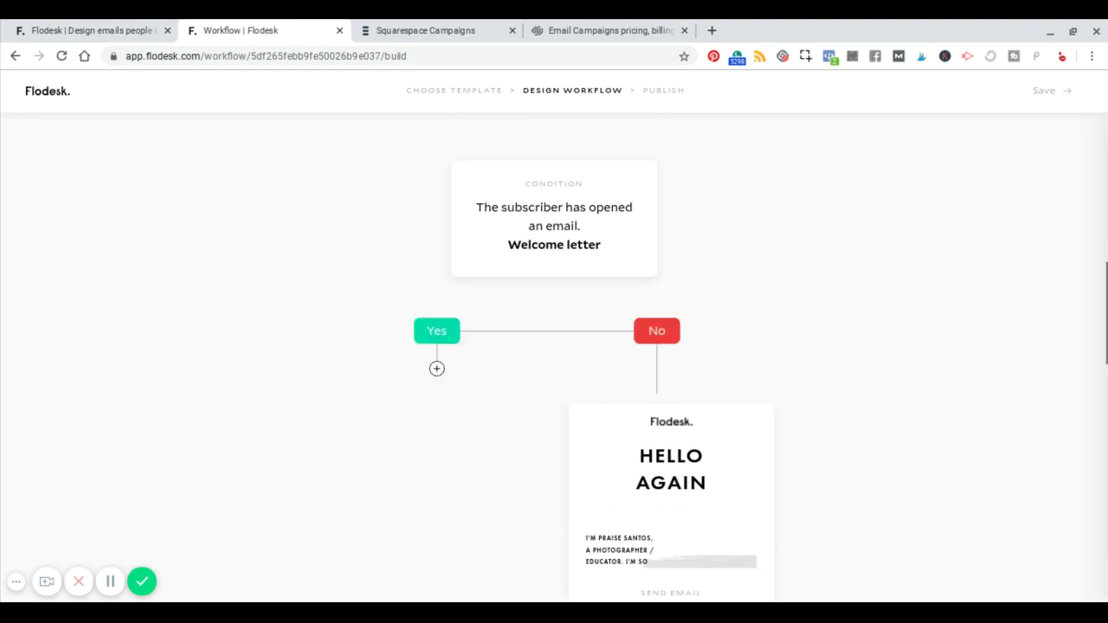
pyautogui.scroll(-4, 672, 346)
pyautogui.scroll(-4, 671, 347)
pyautogui.scroll(8, 671, 347)
pyautogui.scroll(10, 554, 353)
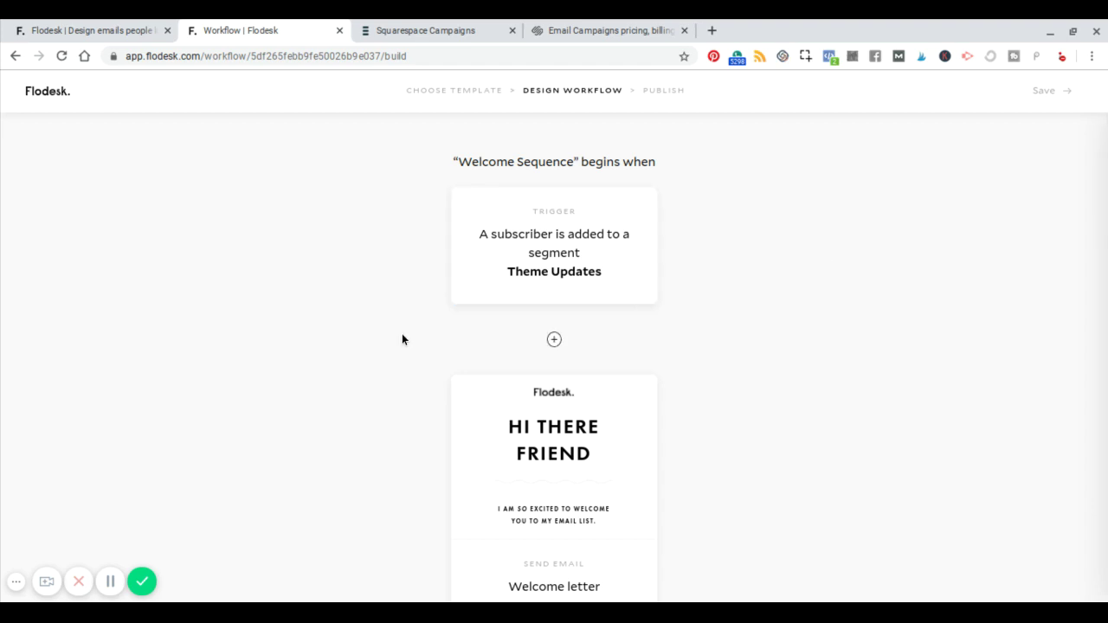
pyautogui.scroll(-3, 402, 339)
pyautogui.scroll(3, 402, 333)
# - Create a new Squarespace automation from the Commerce options, an after-purchase Recommended For You upsell
pyautogui.click(436, 37)
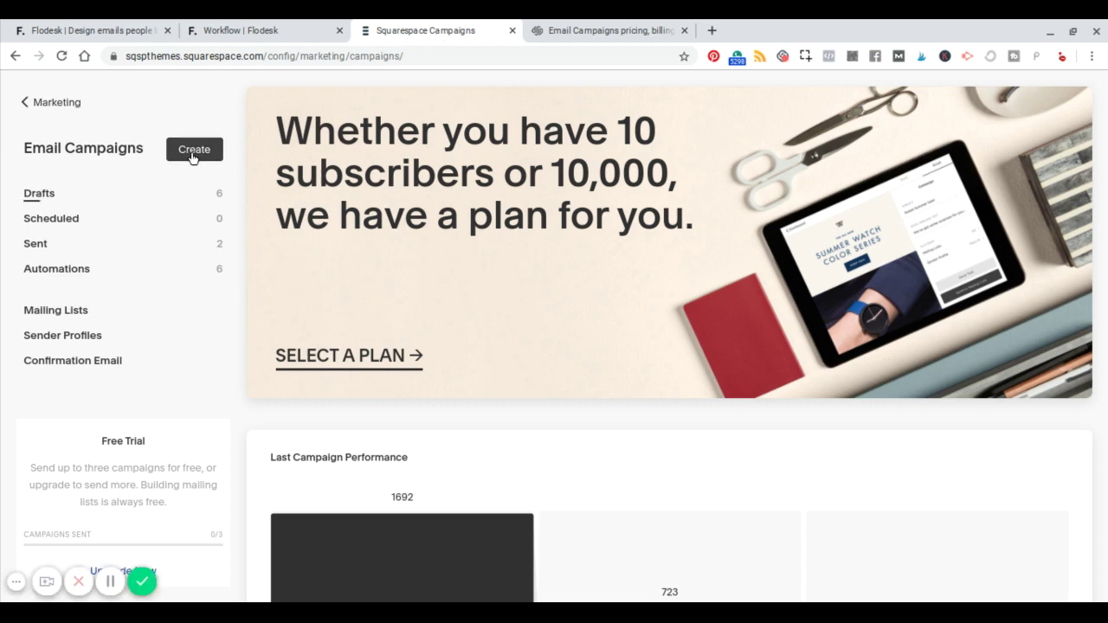
pyautogui.click(195, 151)
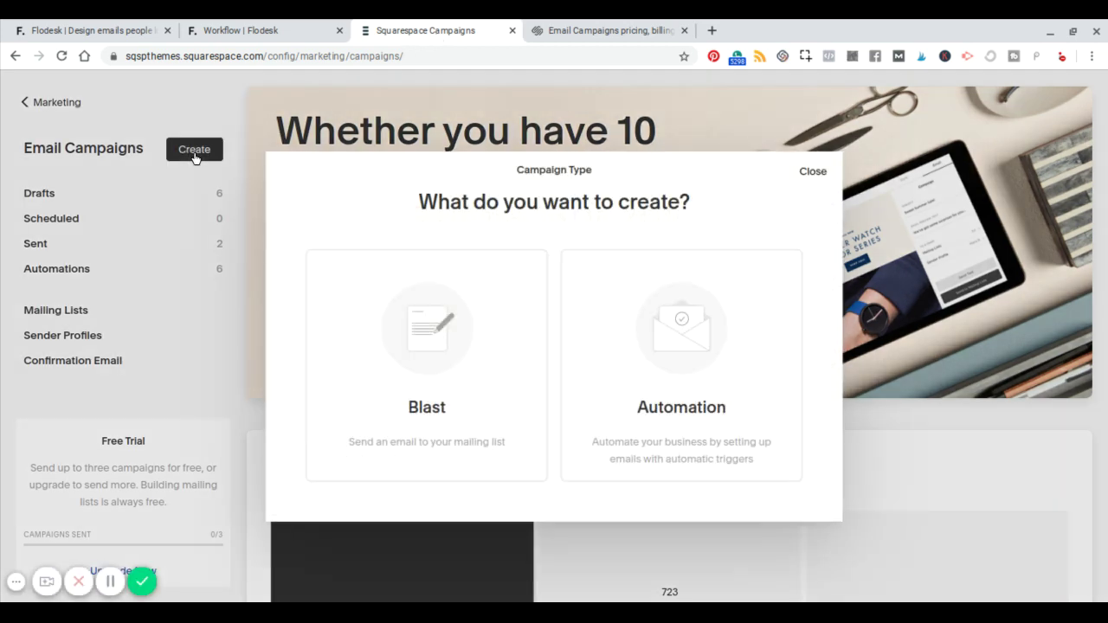
pyautogui.click(674, 292)
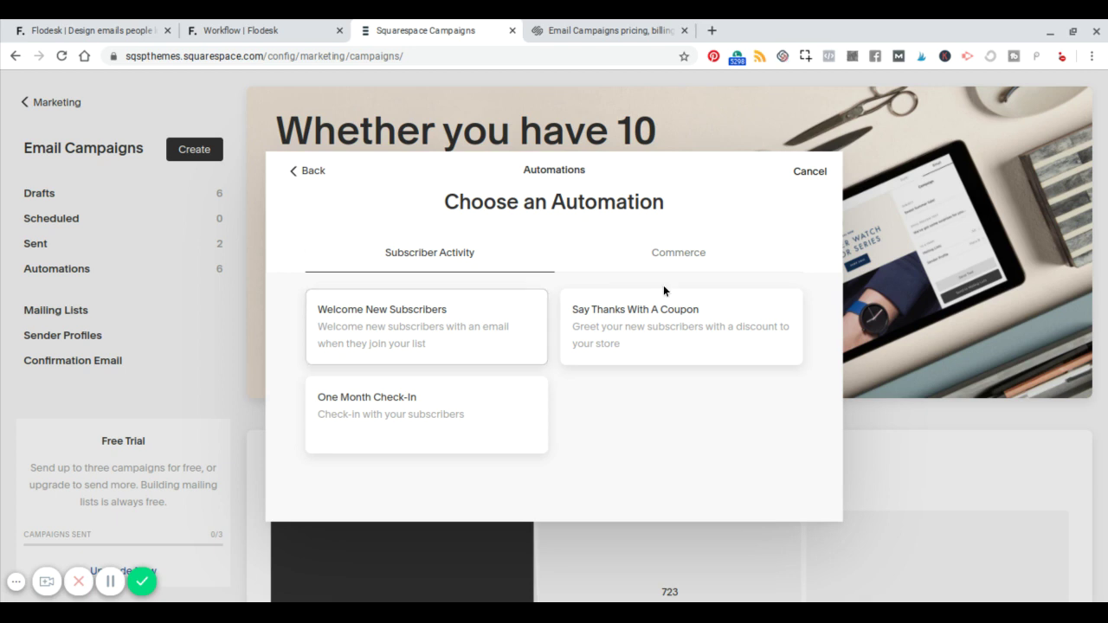
pyautogui.click(692, 258)
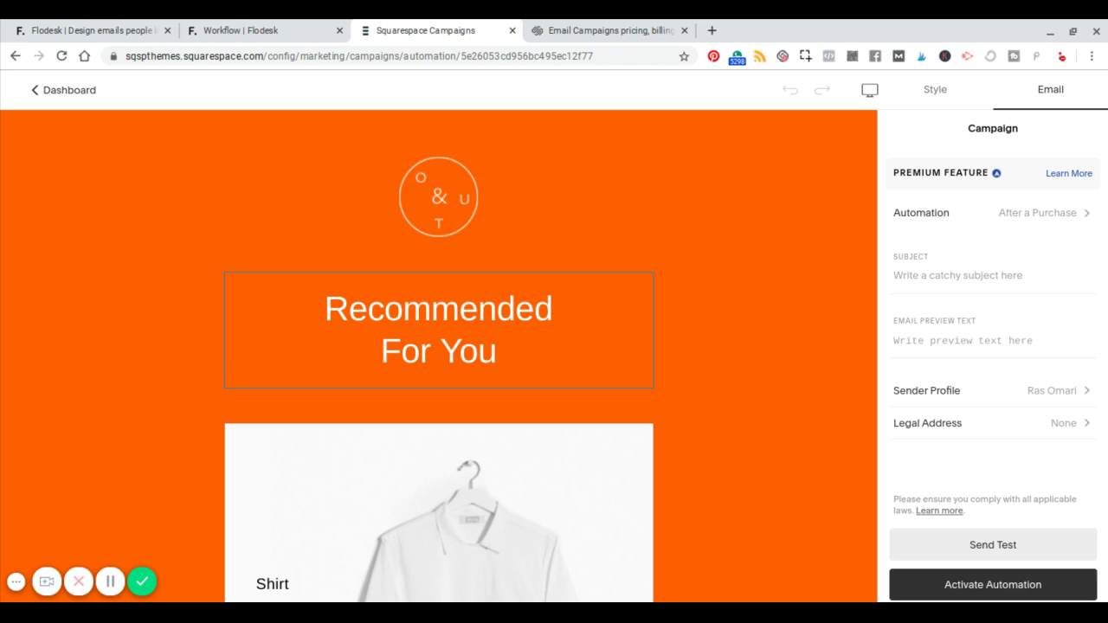
pyautogui.scroll(-2, 715, 320)
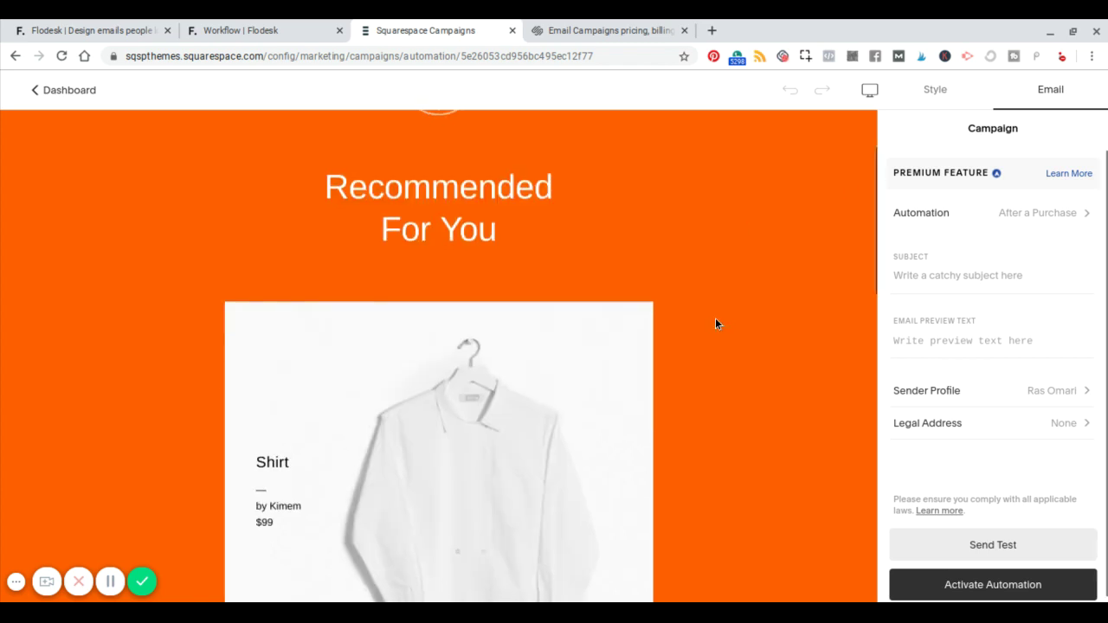
pyautogui.scroll(-10, 715, 321)
pyautogui.scroll(6, 716, 321)
pyautogui.scroll(6, 439, 356)
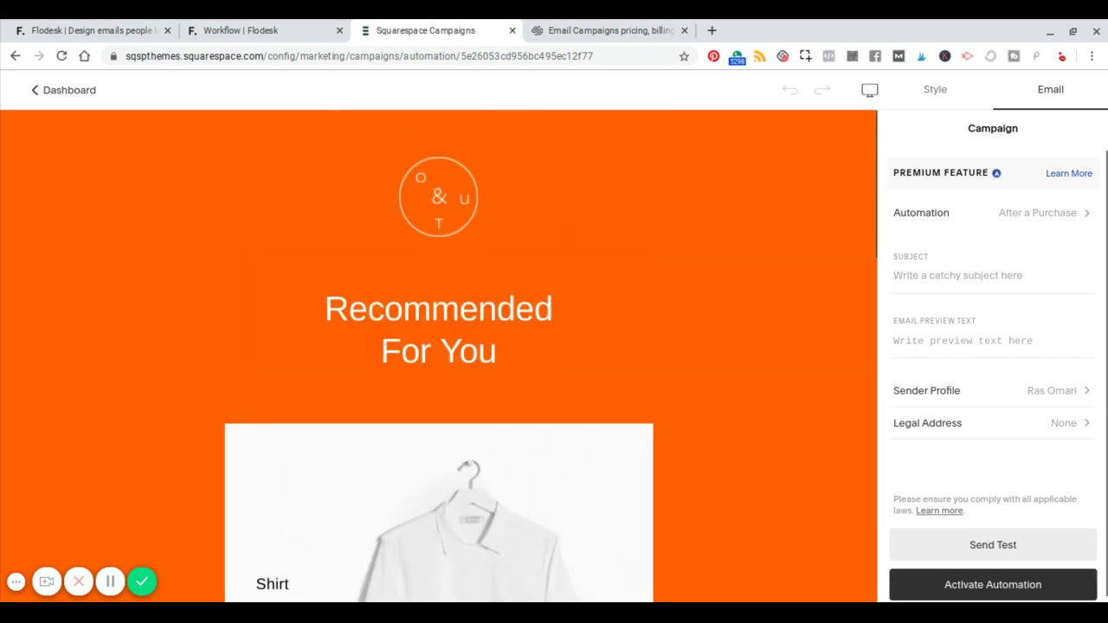
pyautogui.click(1066, 217)
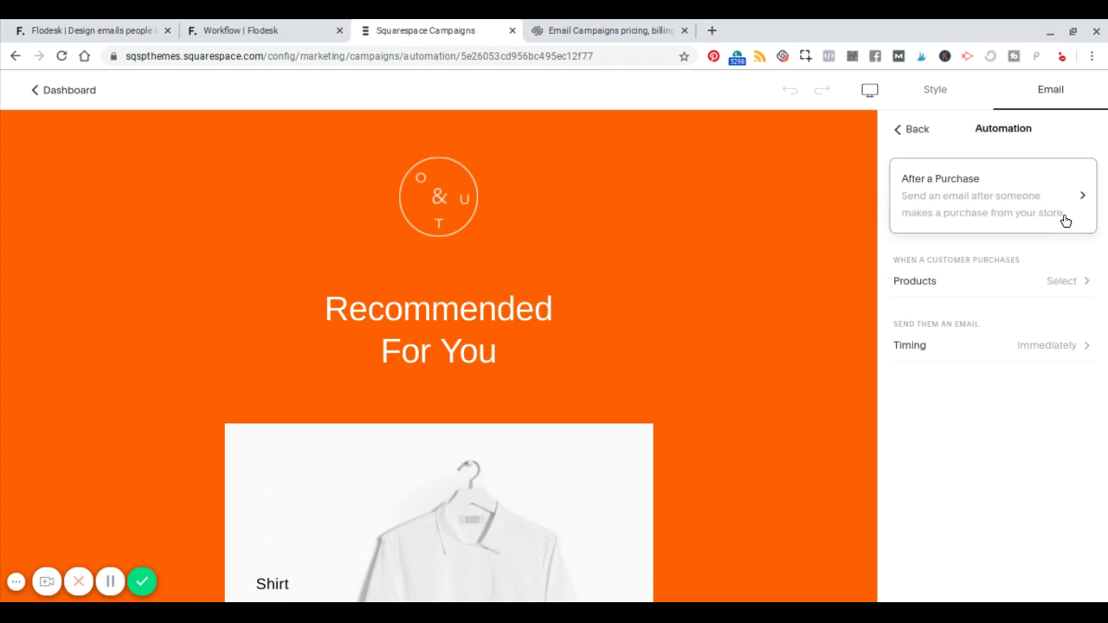
pyautogui.click(905, 130)
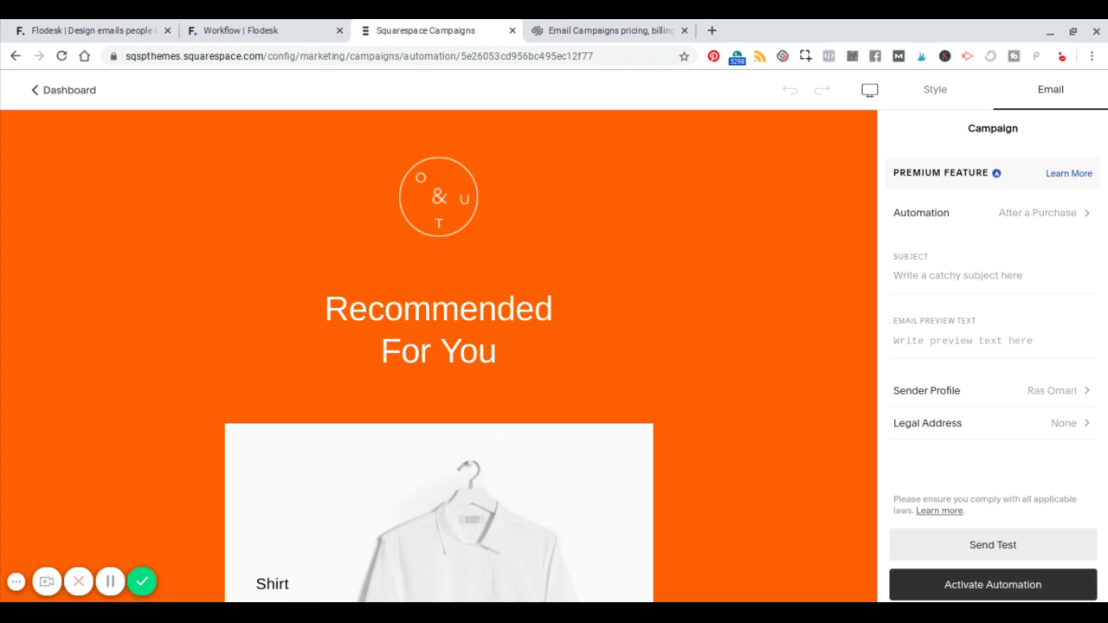
# - Go back to the Email Campaigns dashboard from the Recommended For You automation
pyautogui.click(30, 92)
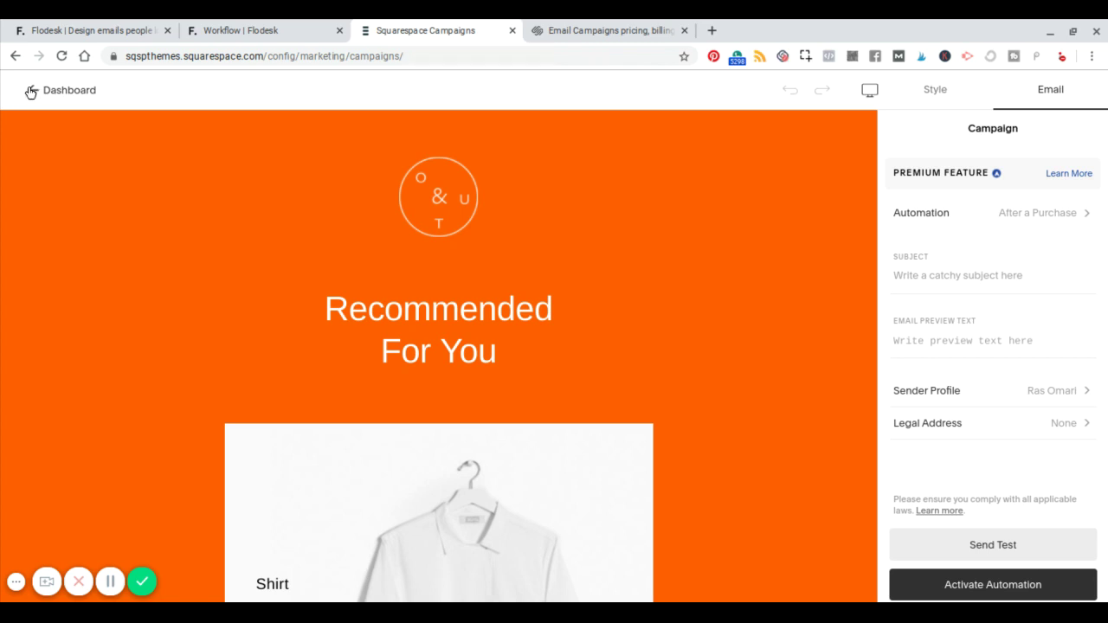